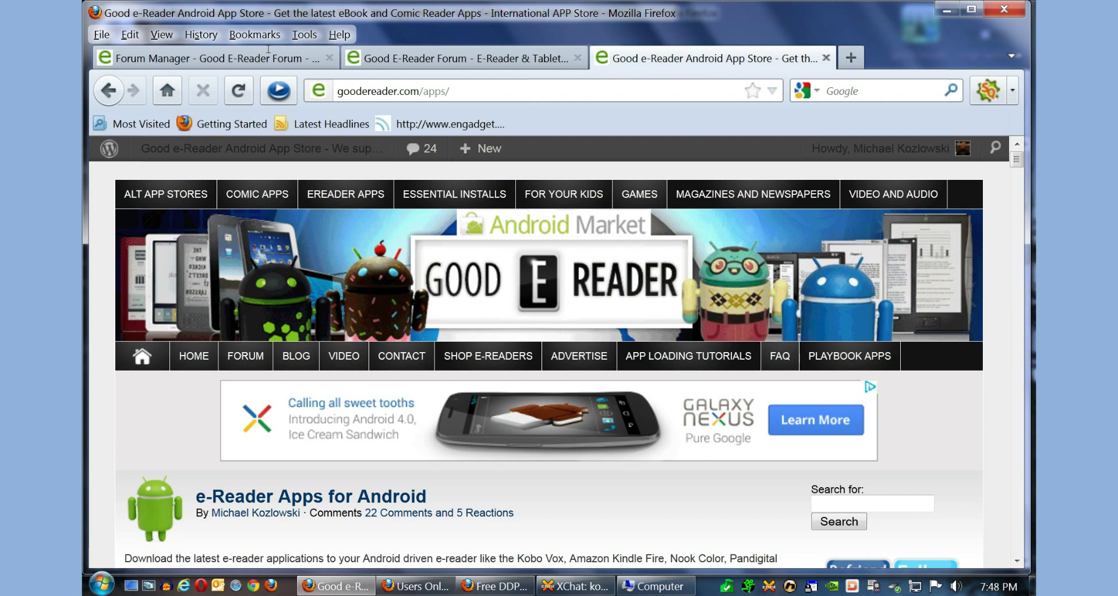
Highlight the goodereader.com/apps/ web address of the Android App Store page
key("ctrl+l")
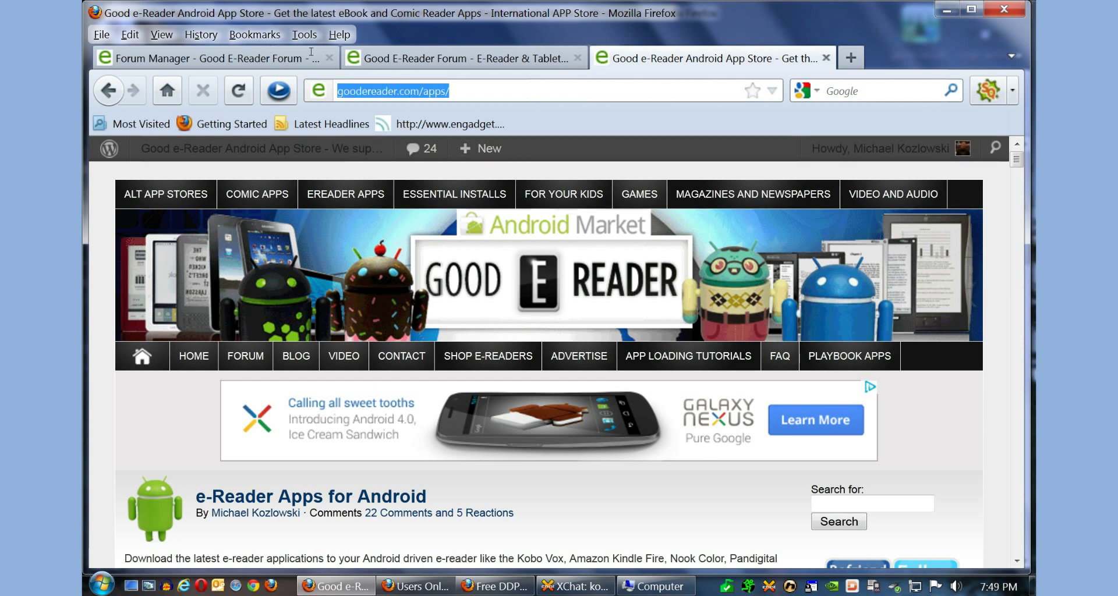
key("End")
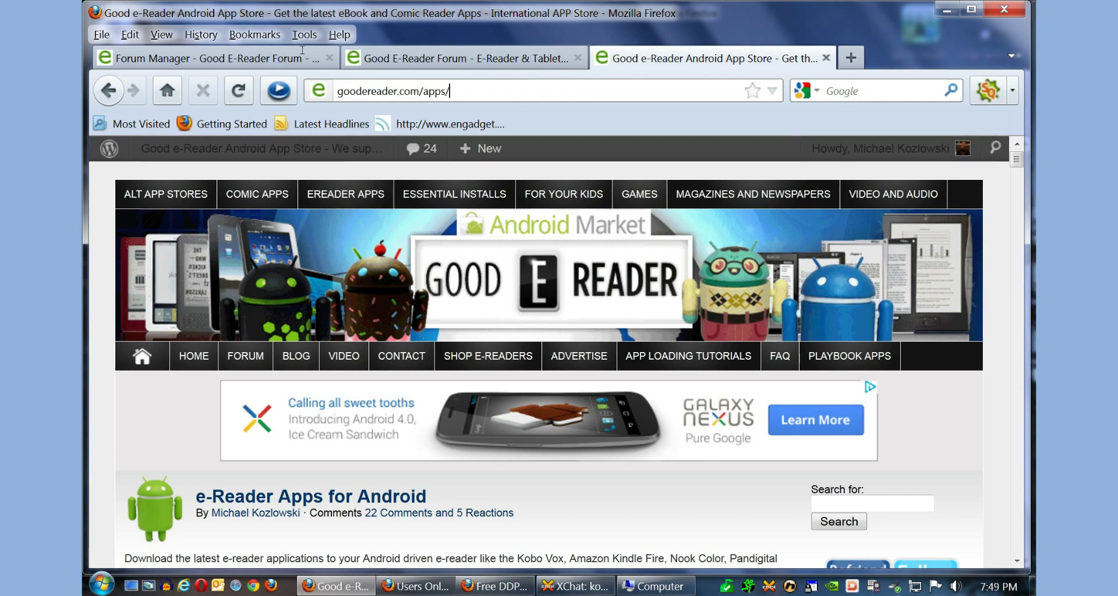
key("ctrl+l")
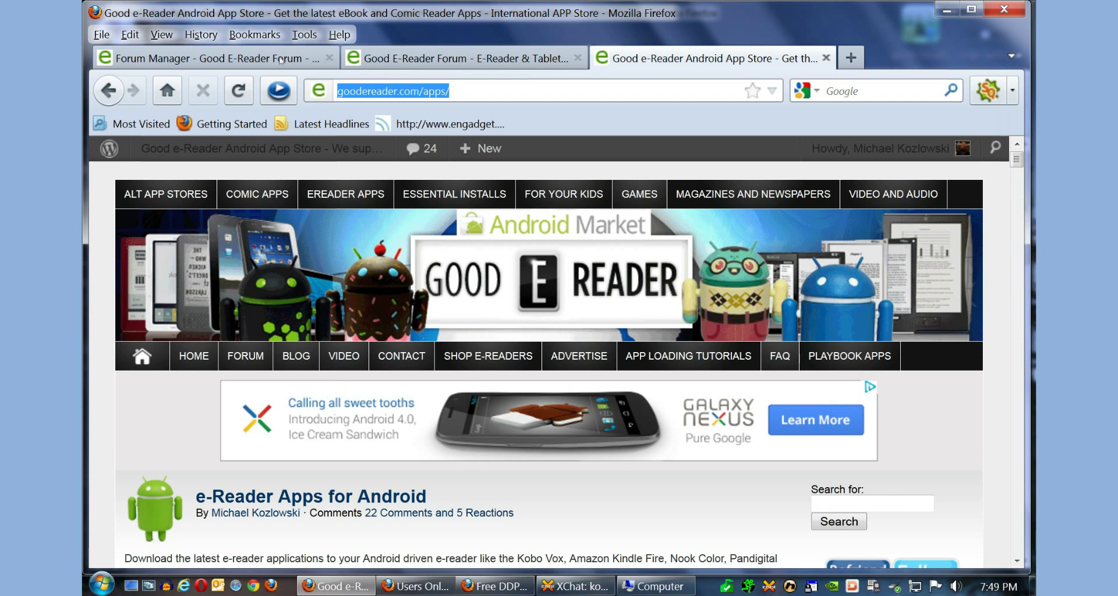
key("End")
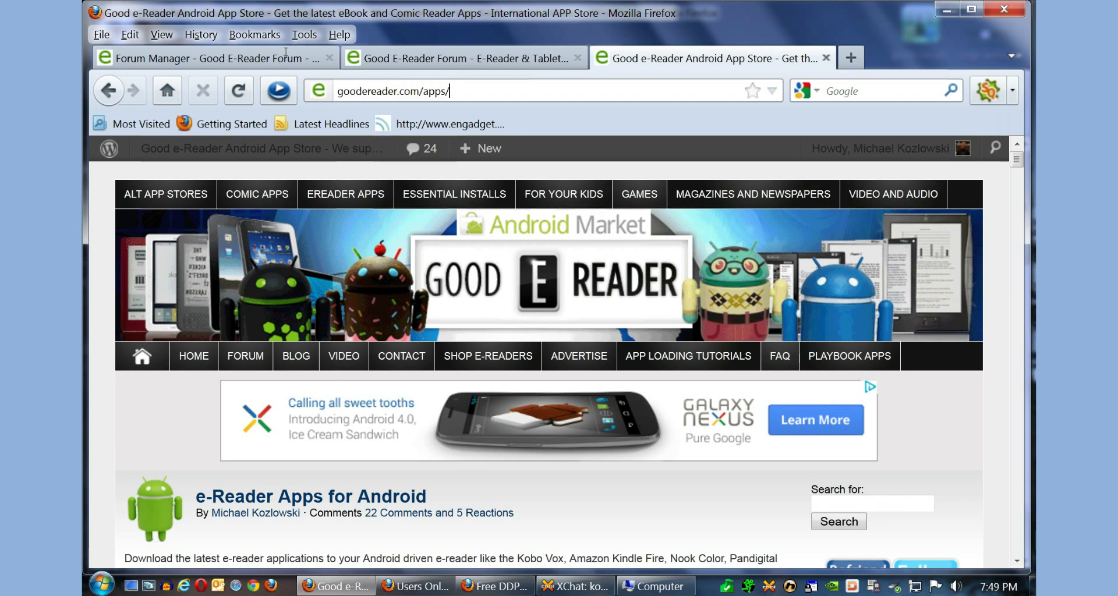
key("ctrl+l")
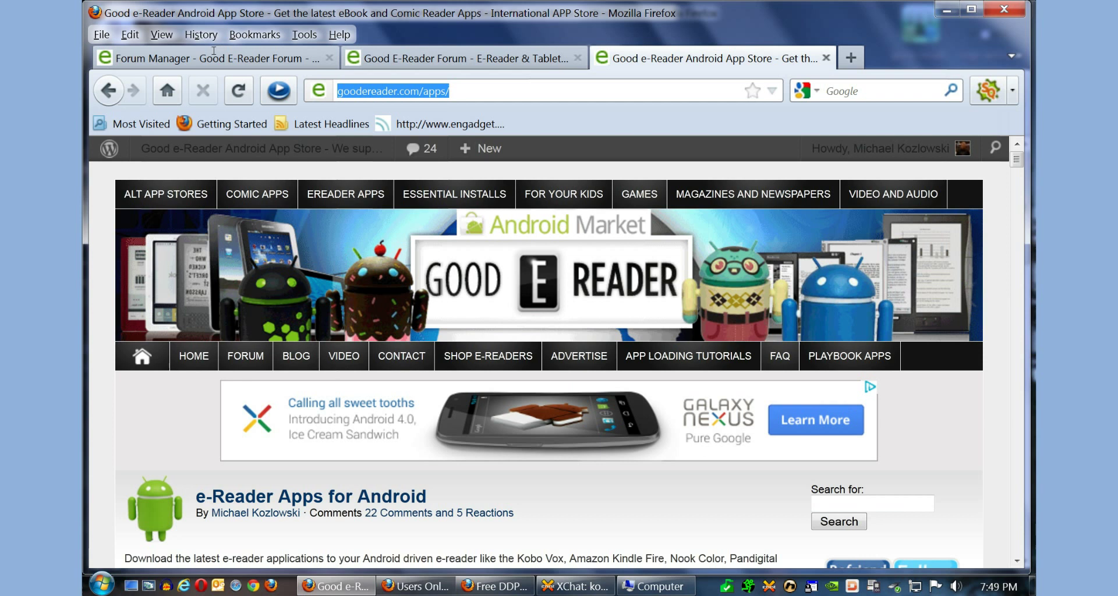
Browse the app store page down to the Popular Downloads of the Playbook Android Apps section
scroll(276, 230, "down", 5)
scroll(278, 228, "up", 5)
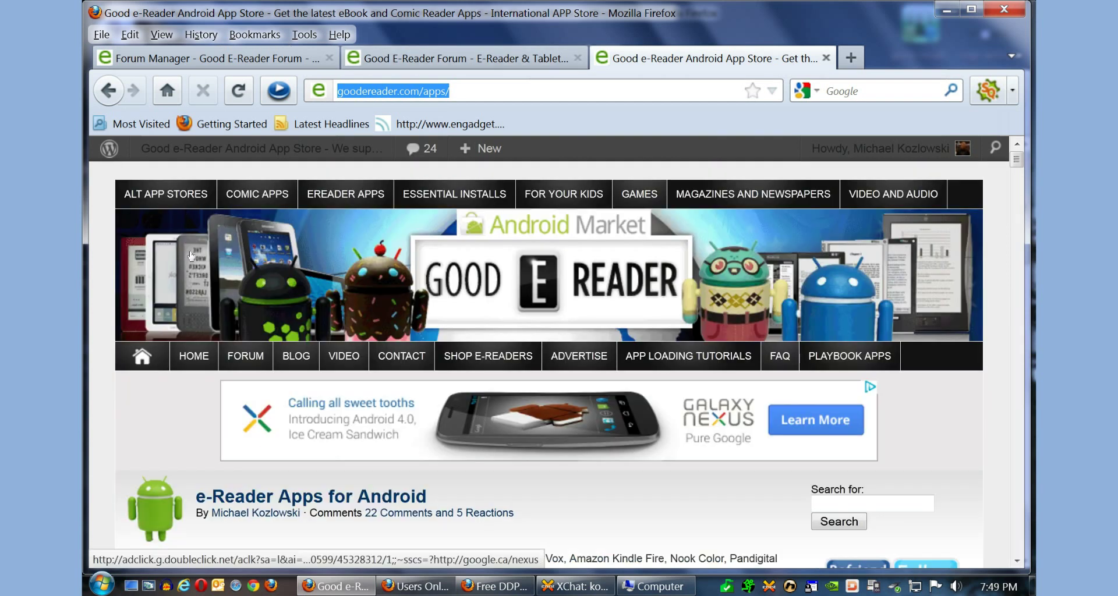
scroll(237, 277, "down", 3)
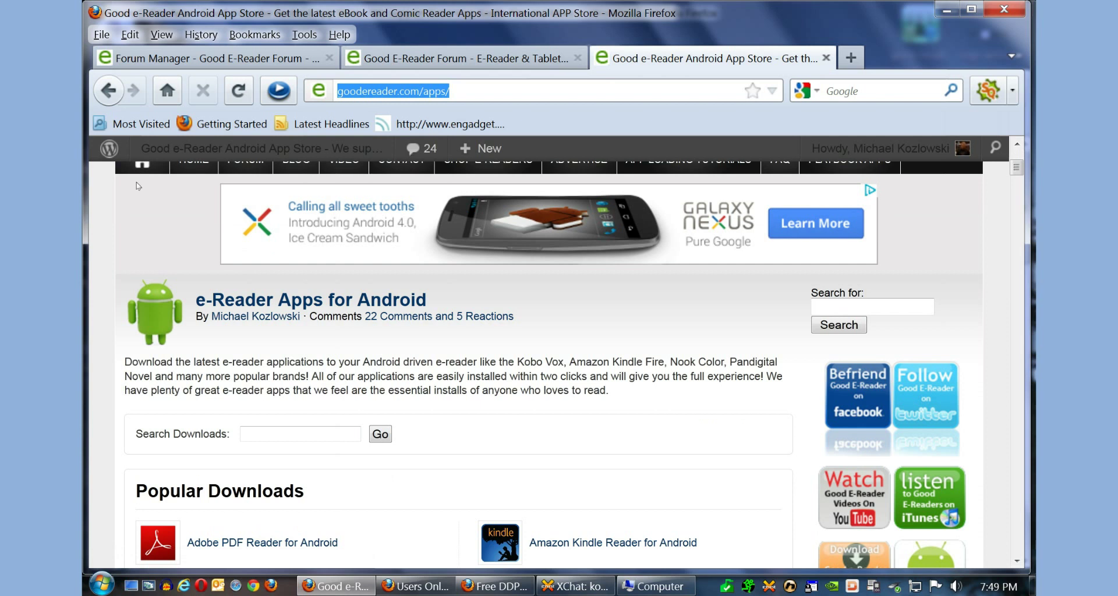
scroll(258, 223, "down", 6)
scroll(258, 223, "down", 12)
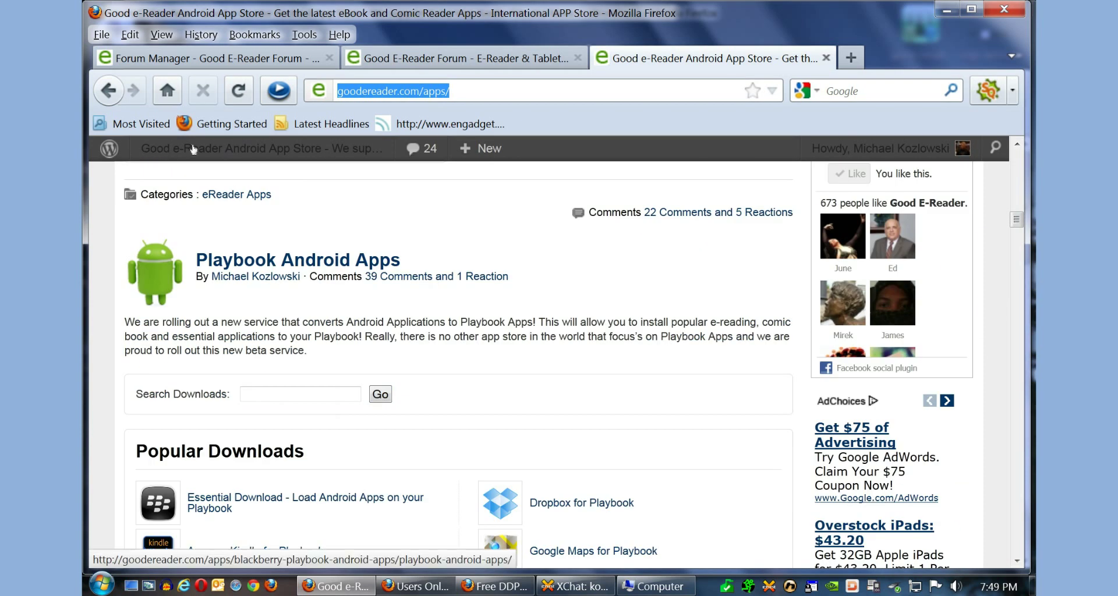
scroll(274, 255, "down", 3)
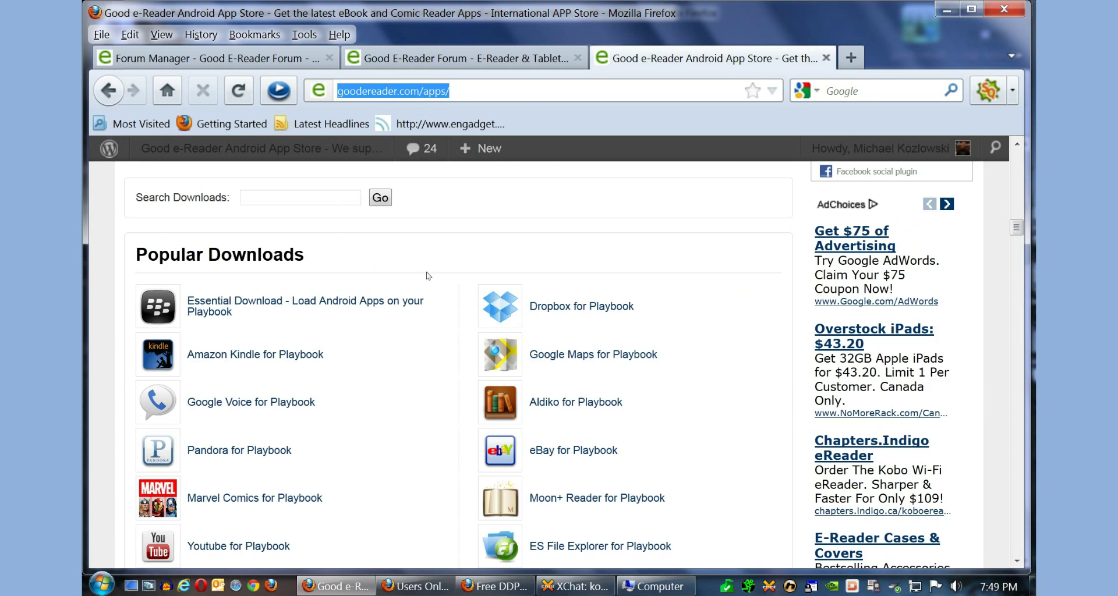
Examine which converted Android apps are offered among the Playbook Popular Downloads
scroll(441, 272, "down", 2)
scroll(441, 271, "down", 5)
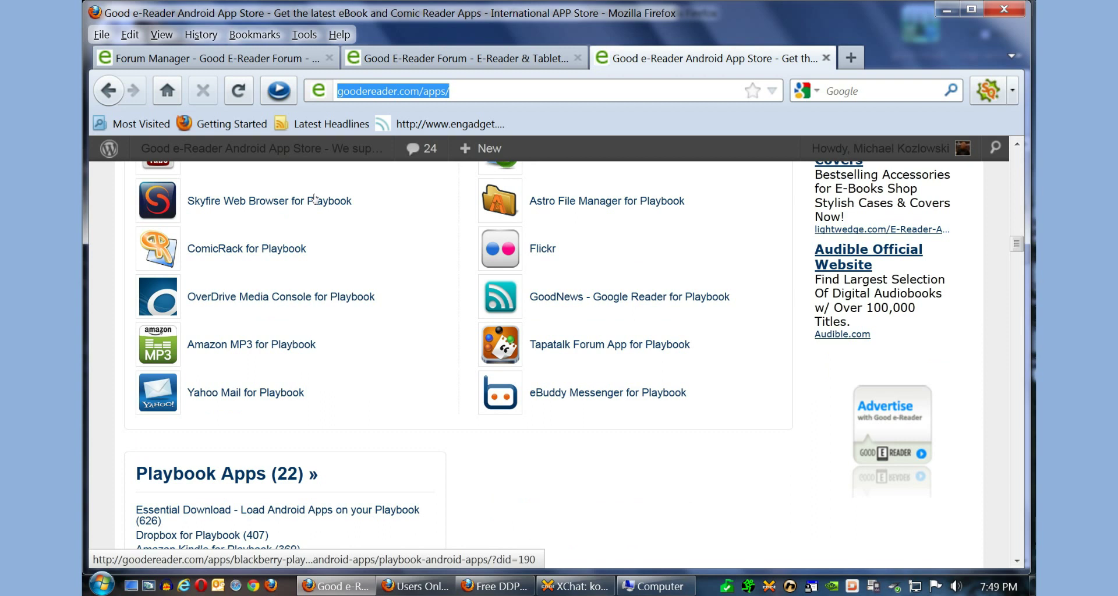
scroll(372, 231, "up", 2)
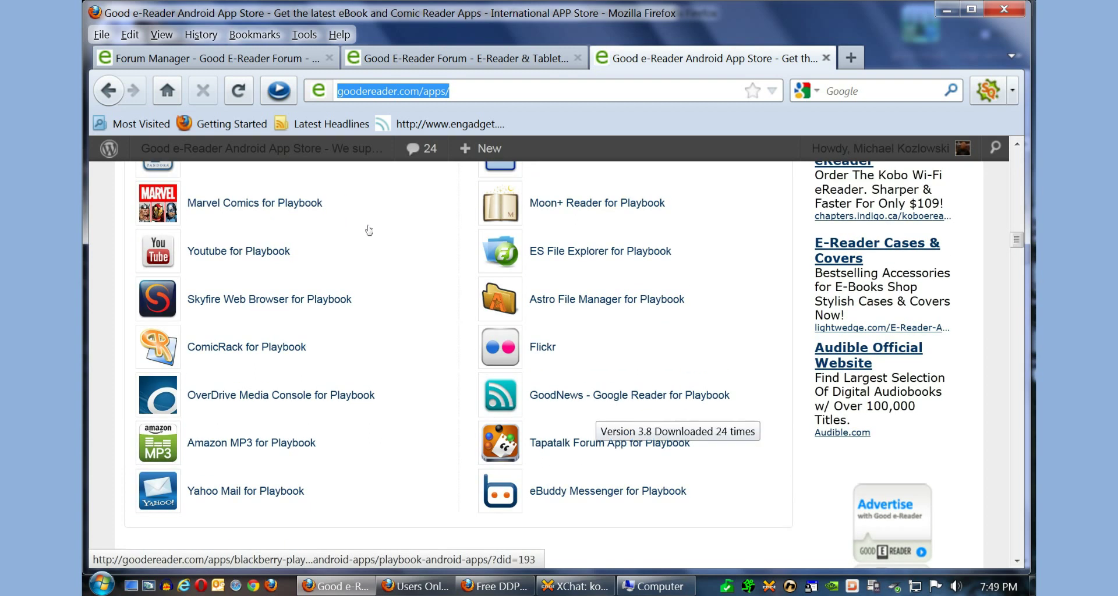
scroll(368, 230, "up", 5)
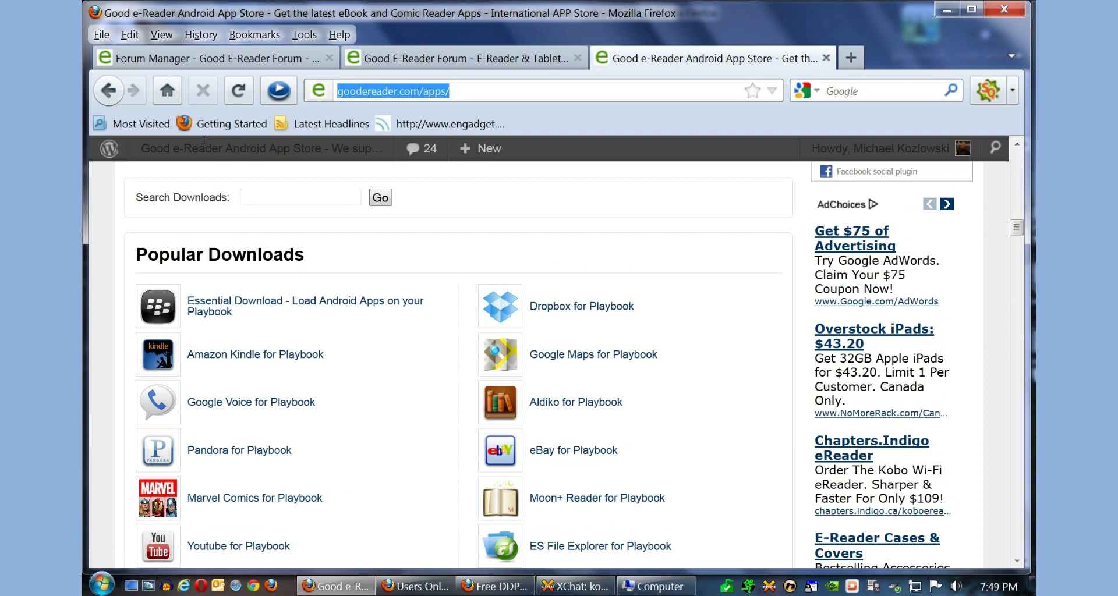
scroll(277, 277, "down", 2)
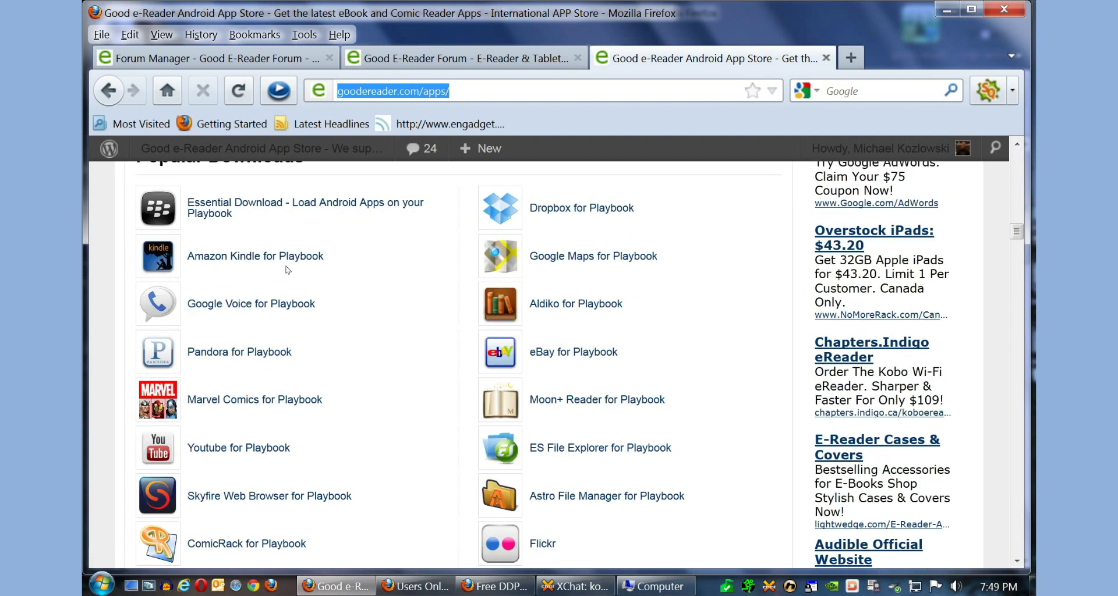
scroll(286, 269, "down", 2)
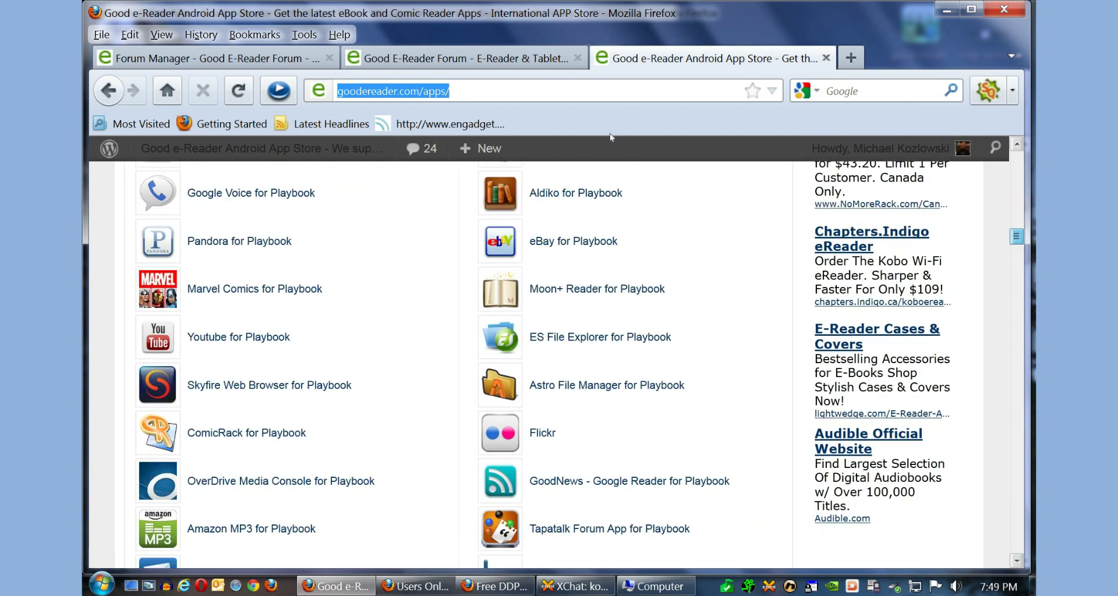
scroll(610, 136, "down", 3)
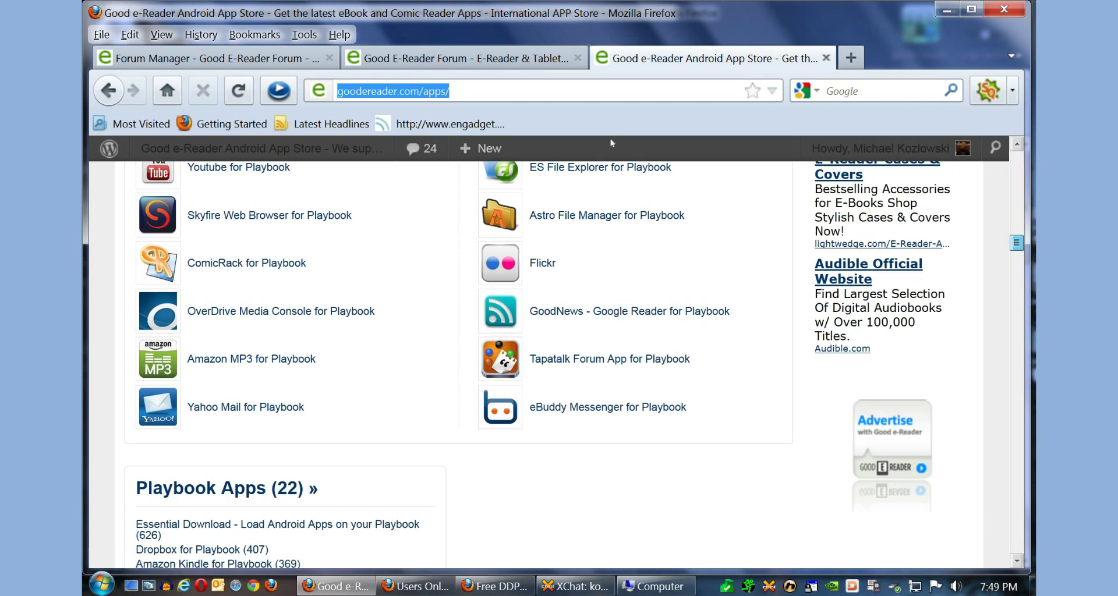
scroll(610, 137, "up", 4)
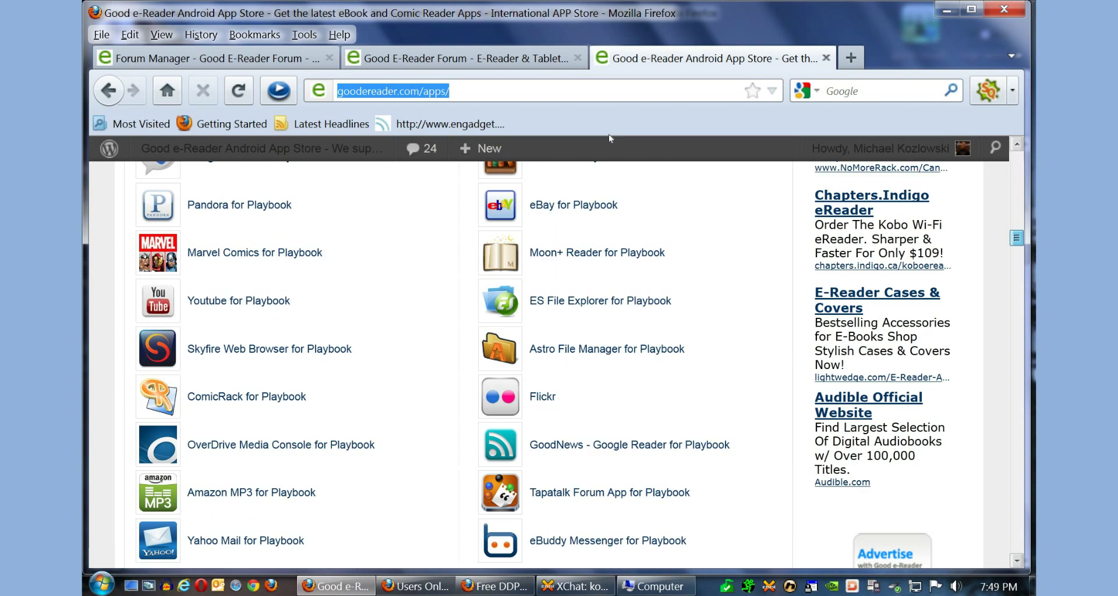
scroll(610, 138, "up", 4)
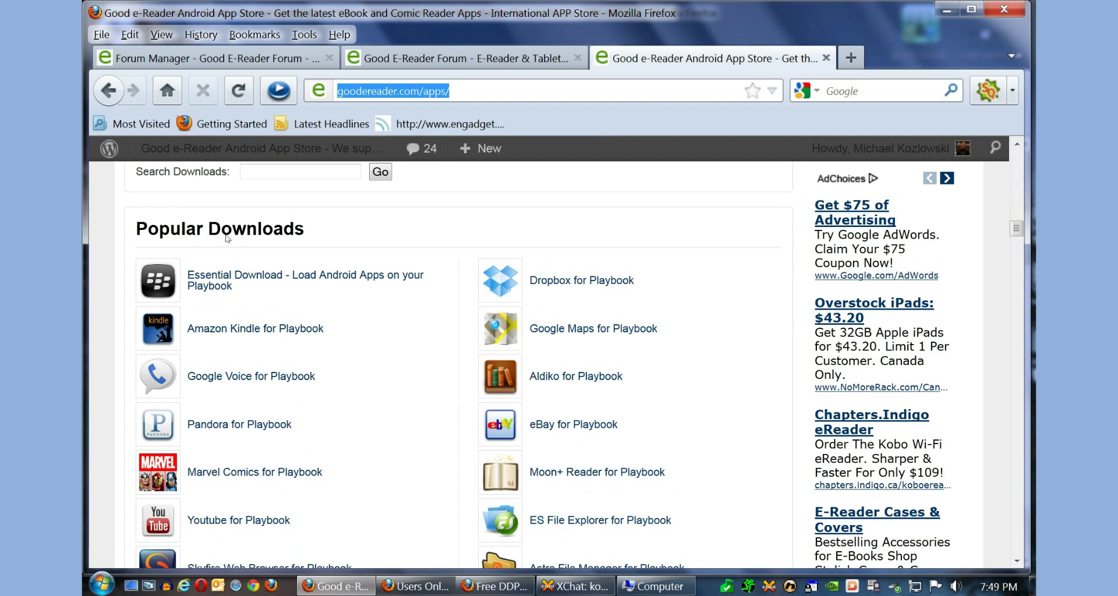
scroll(223, 228, "down", 2)
scroll(334, 263, "down", 4)
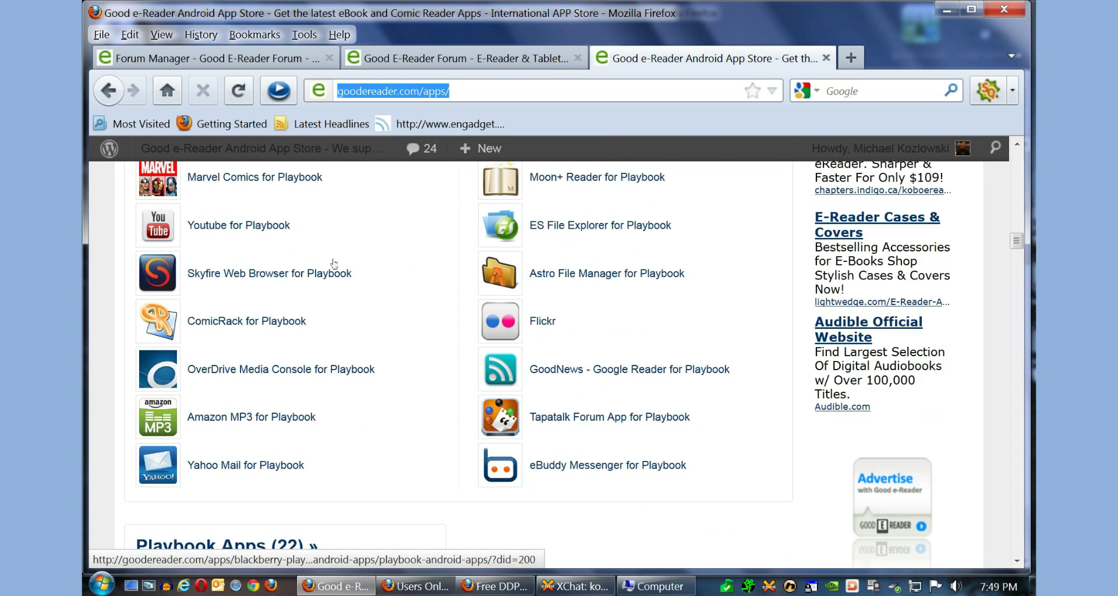
scroll(278, 263, "up", 7)
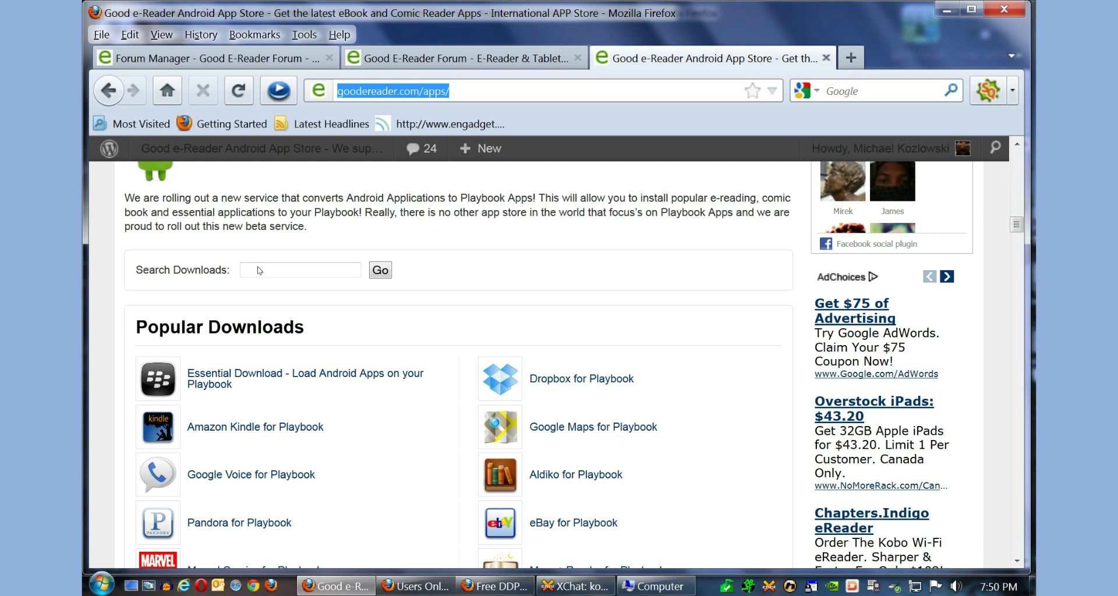
Open the "Essential Download - Load Android Apps on your Playbook" entry and view its download details and description
scroll(259, 230, "up", 2)
scroll(290, 228, "down", 2)
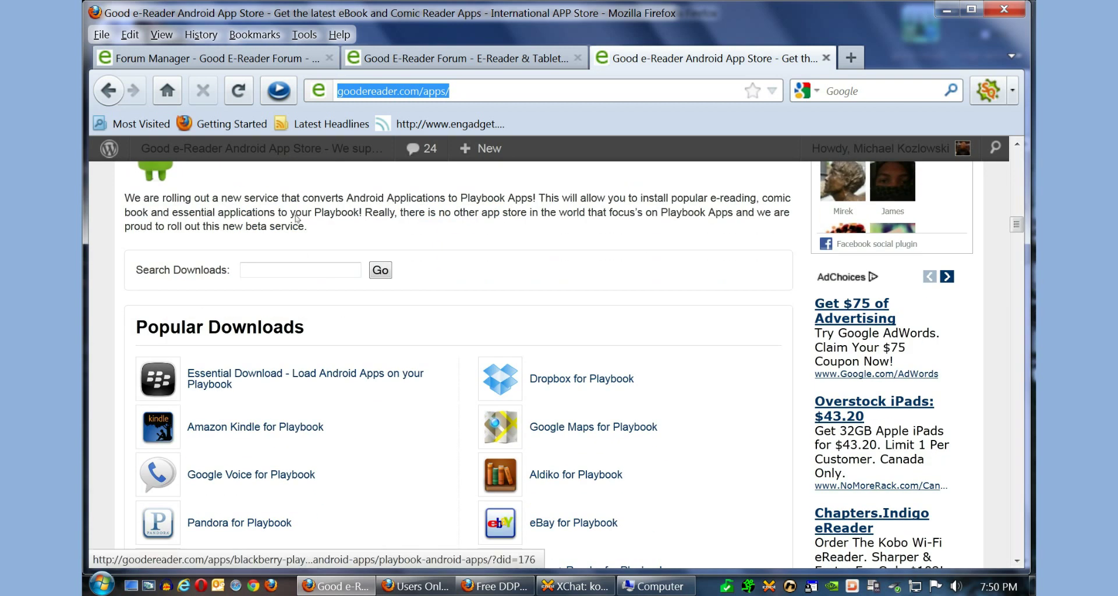
left_click(303, 377)
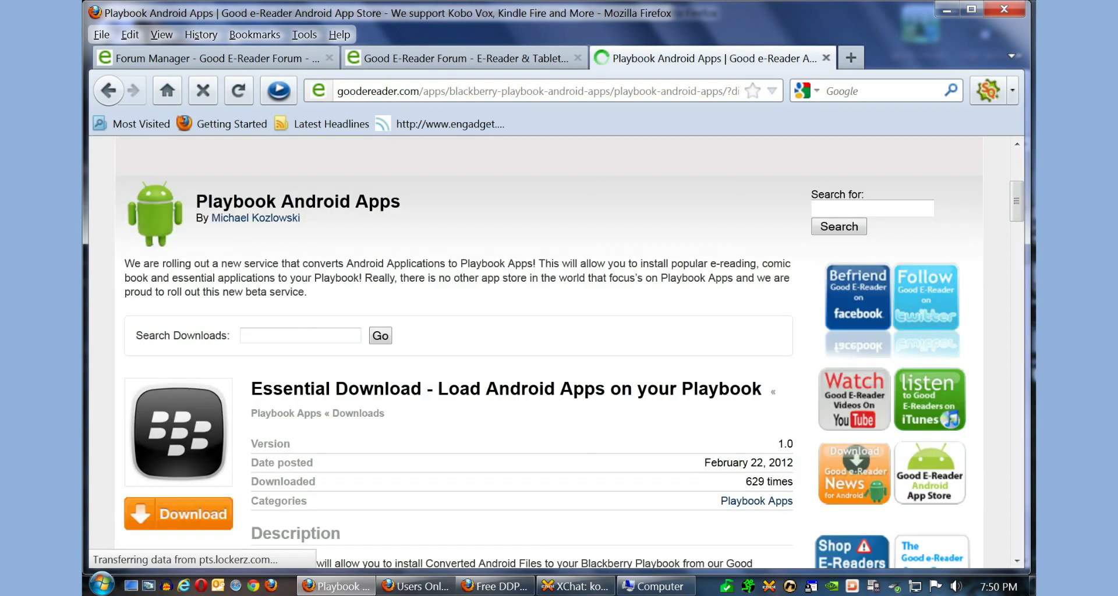
scroll(389, 252, "down", 5)
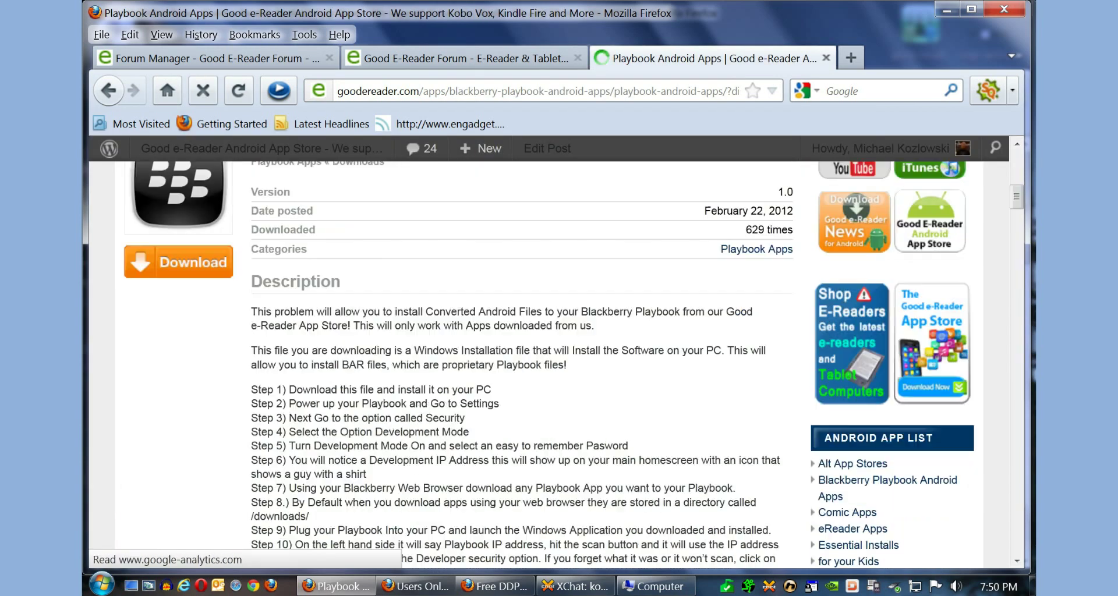
scroll(389, 252, "up", 1)
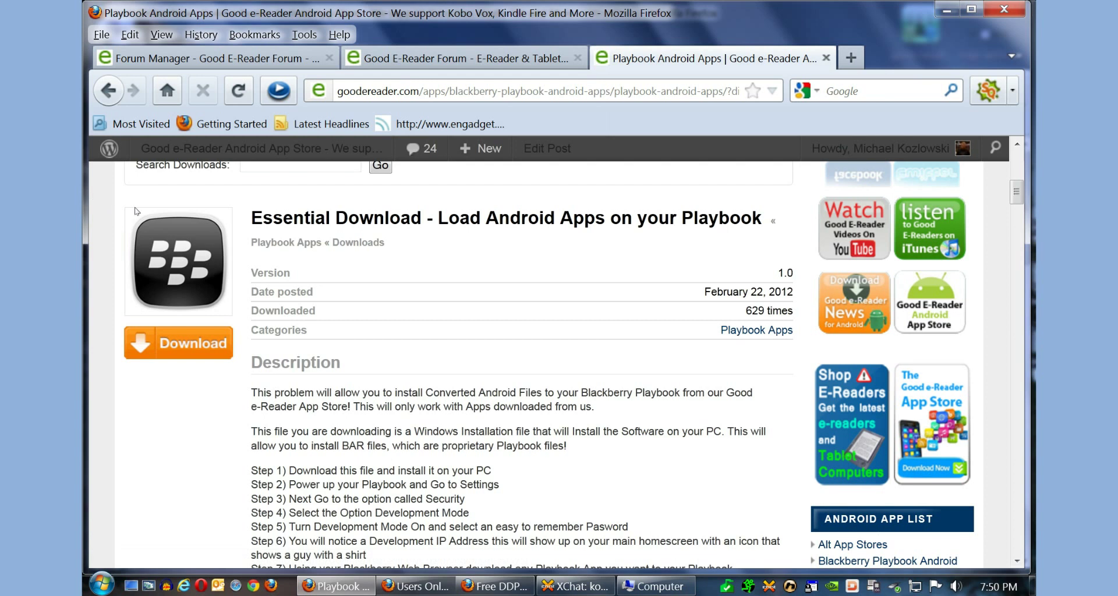
Launch DDPBInstaller from its DDPBInstaller folder among the installed Windows programs
key("super")
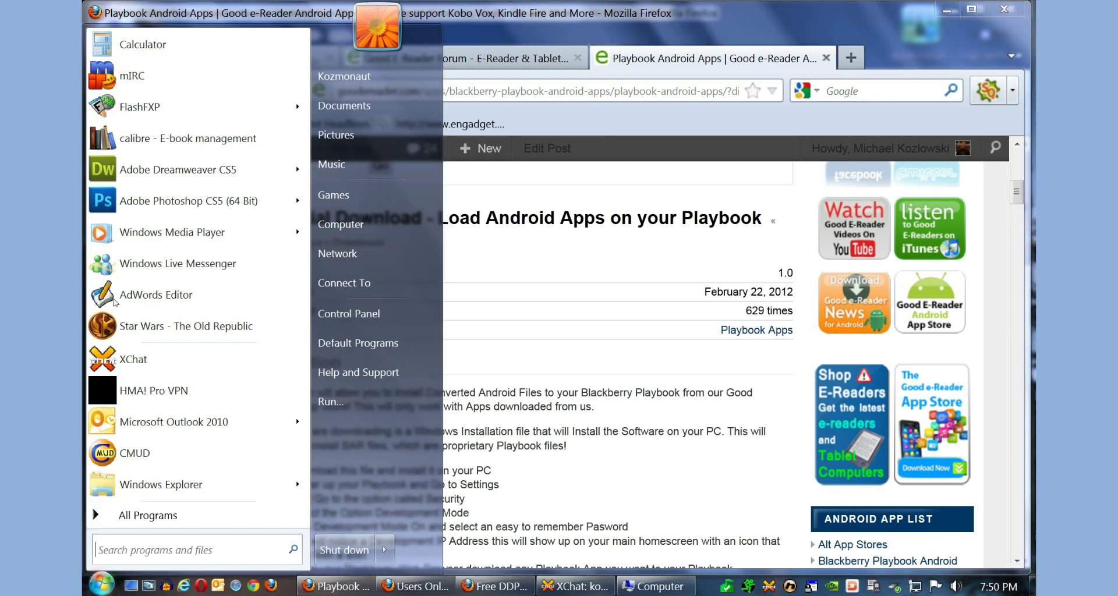
left_click(148, 515)
scroll(173, 202, "up", 12)
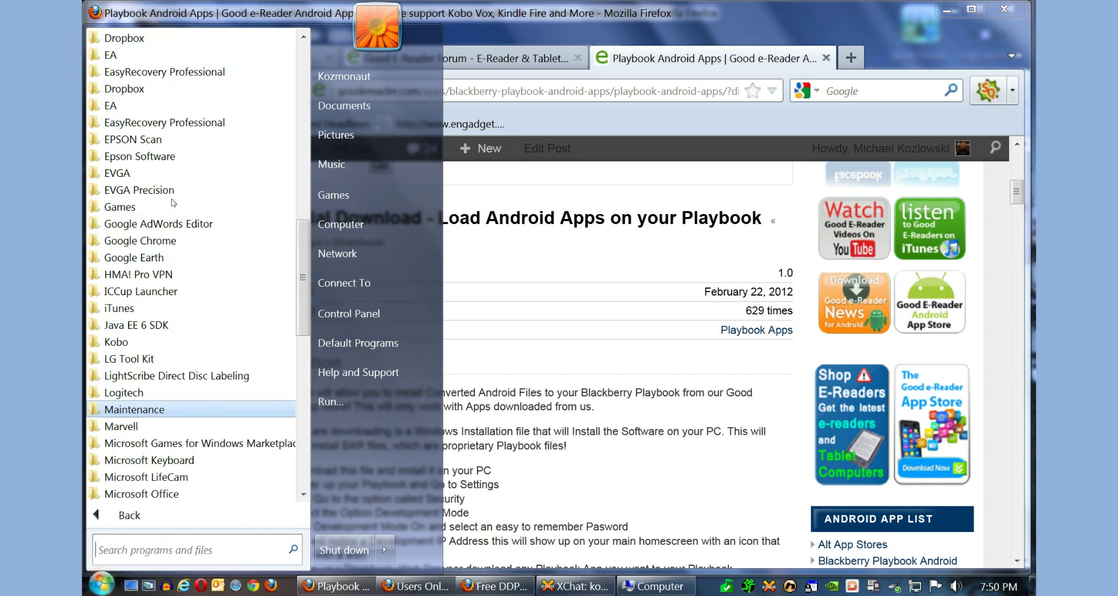
scroll(172, 203, "up", 10)
scroll(136, 173, "down", 2)
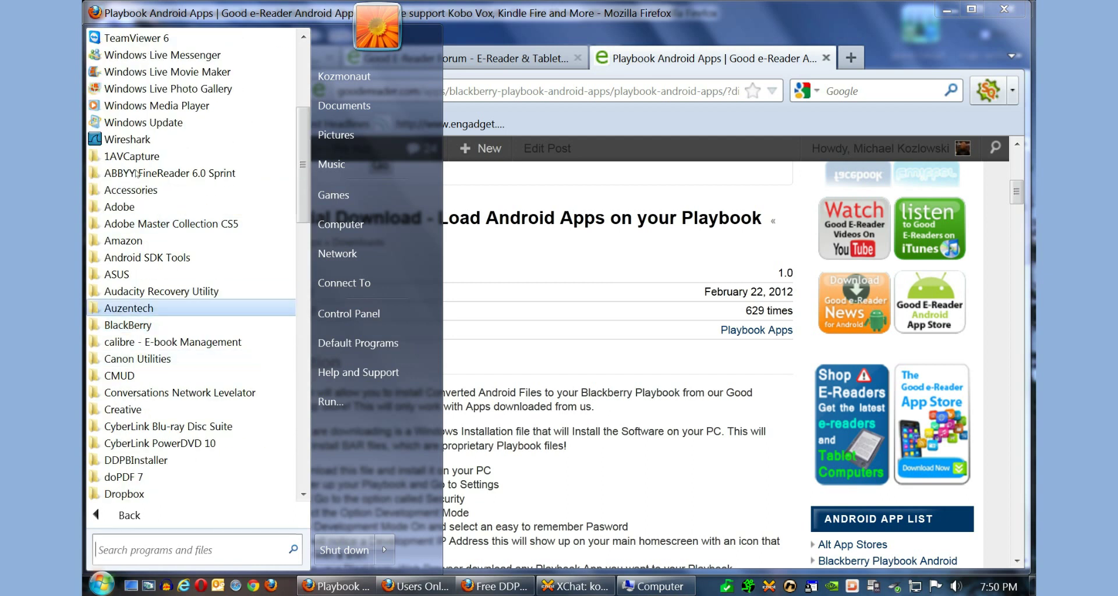
key("Down")
key("Up")
key("Up")
key("Up")
key("Down")
key("Down")
key("Down")
key("Down")
key("Down")
key("Down")
key("Up")
key("Up")
key("Up")
key("Up")
key("Up")
key("Up")
key("Up")
key("Up")
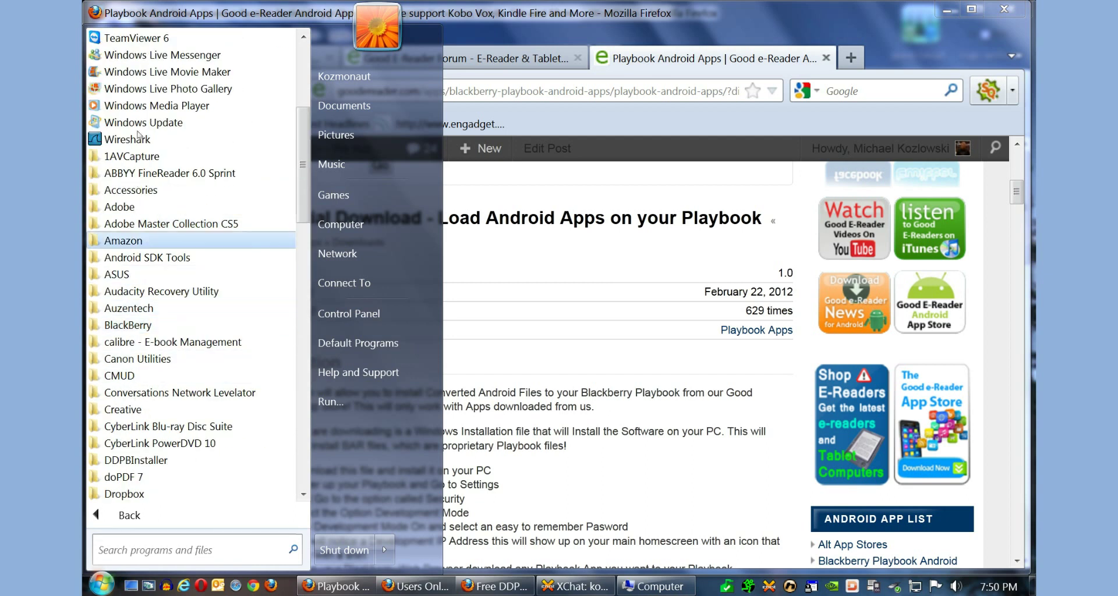
key("Up")
key("Up")
key("Down")
key("Down")
key("Down")
key("Down")
key("Down")
key("Down")
key("Down")
key("Down")
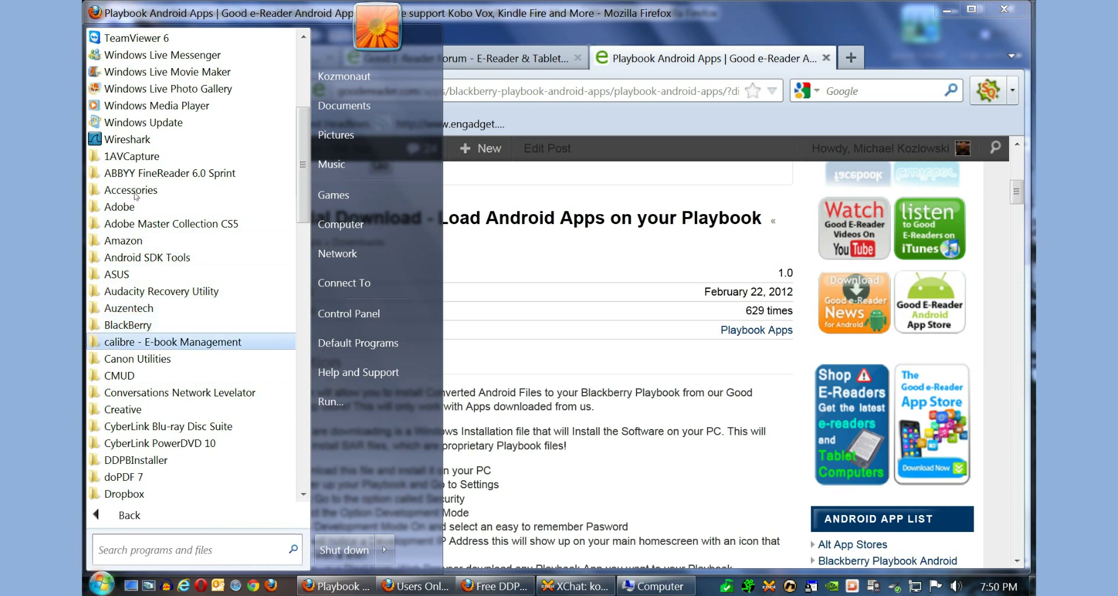
key("Up")
key("Up")
key("Down")
key("Down")
key("Down")
key("Down")
key("Down")
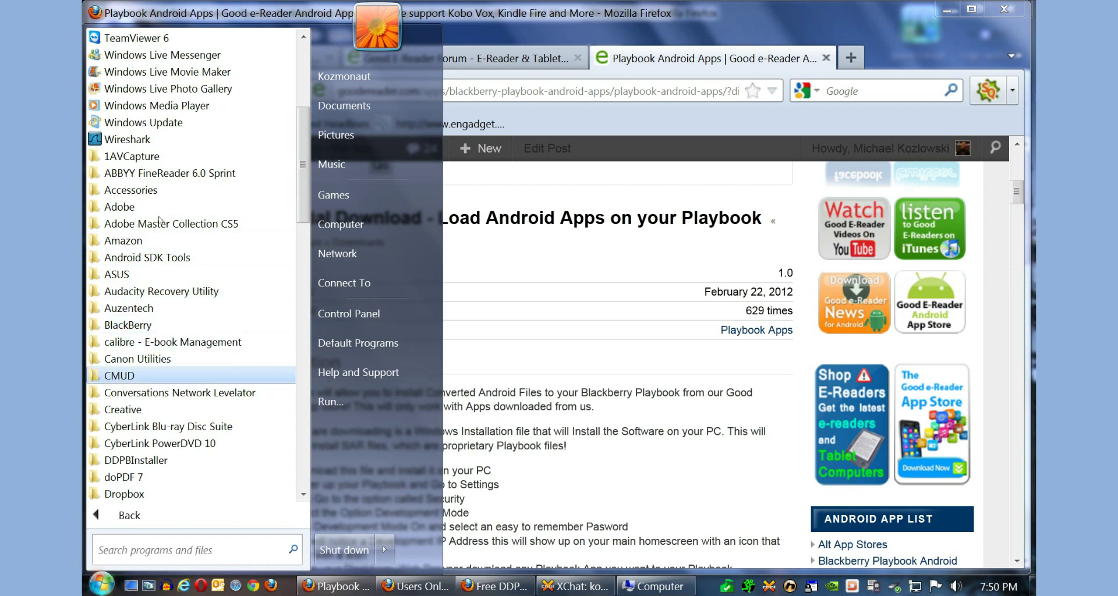
scroll(163, 222, "down", 1)
scroll(162, 221, "up", 3)
scroll(162, 222, "down", 3)
key("Down")
key("Down")
key("Down")
key("Down")
key("Down")
key("Down")
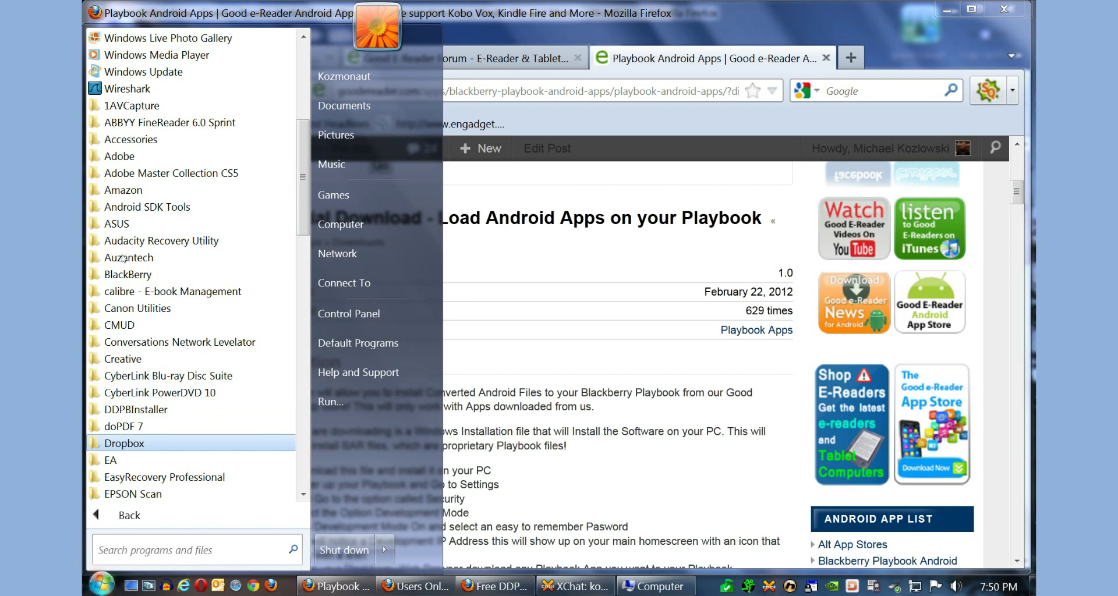
key("Up")
key("Up")
key("Right")
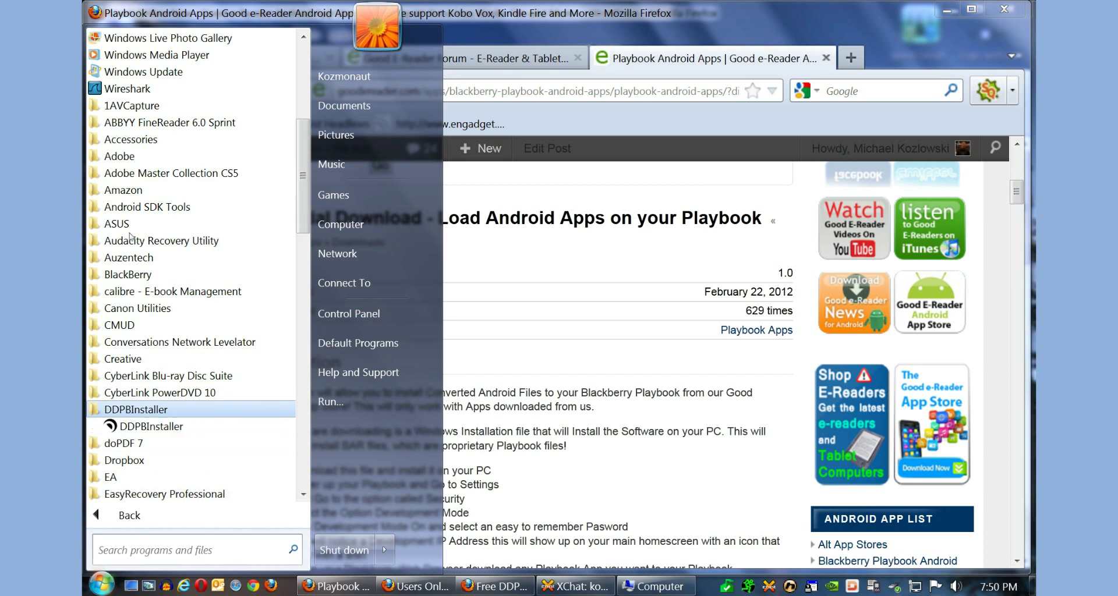
key("Down")
key("Return")
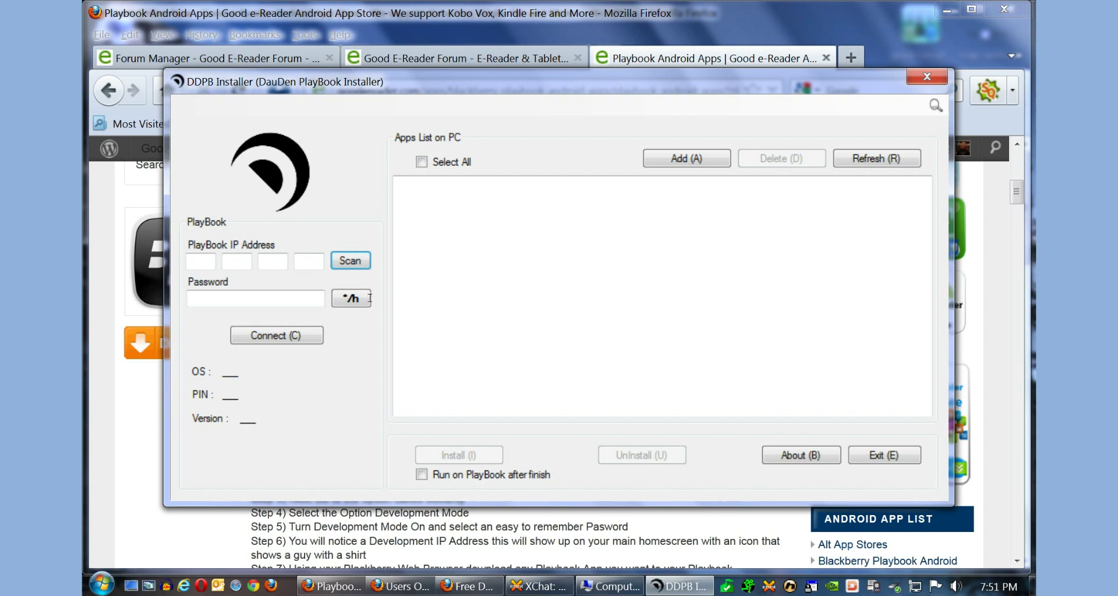
Switch back to Firefox and highlight the Step 2 instruction "Power up your Playbook and Go to Settings" in the description
key("alt+Tab")
scroll(357, 273, "down", 5)
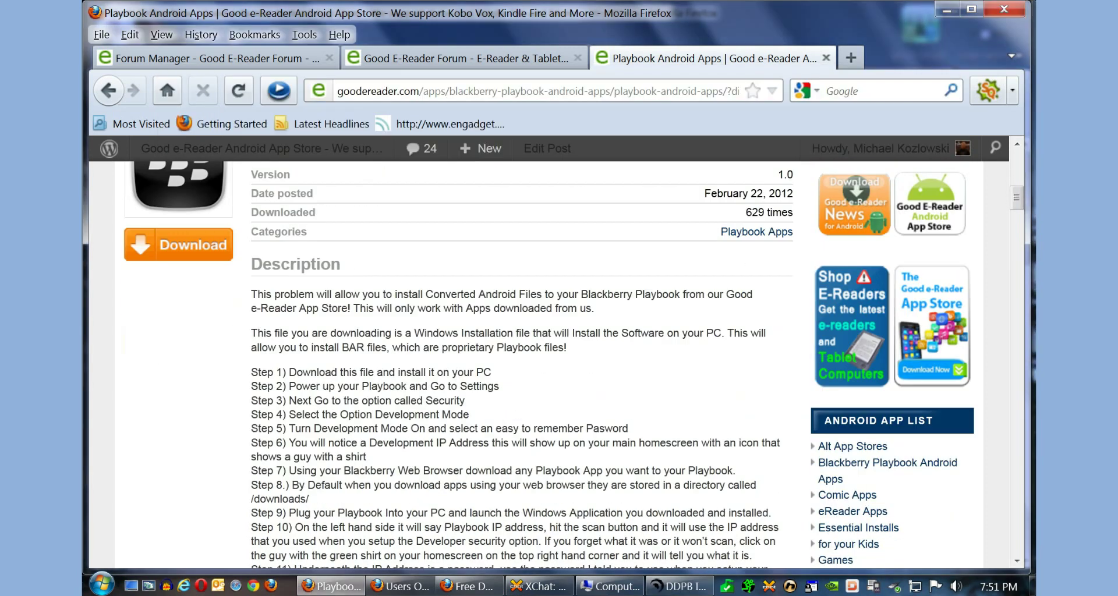
scroll(357, 272, "down", 1)
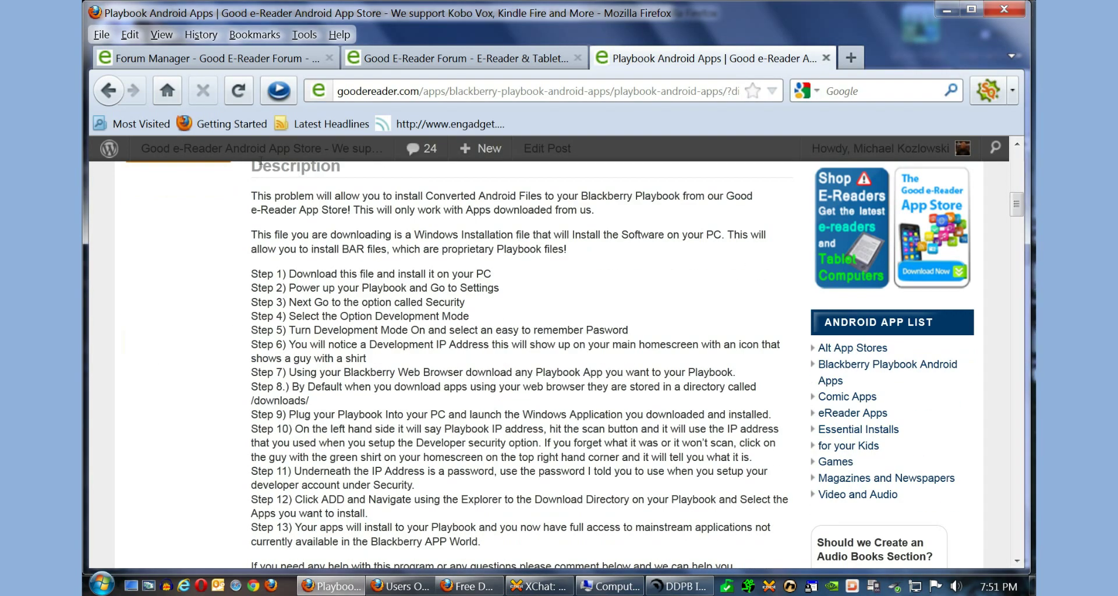
left_click_drag(289, 287, 500, 287)
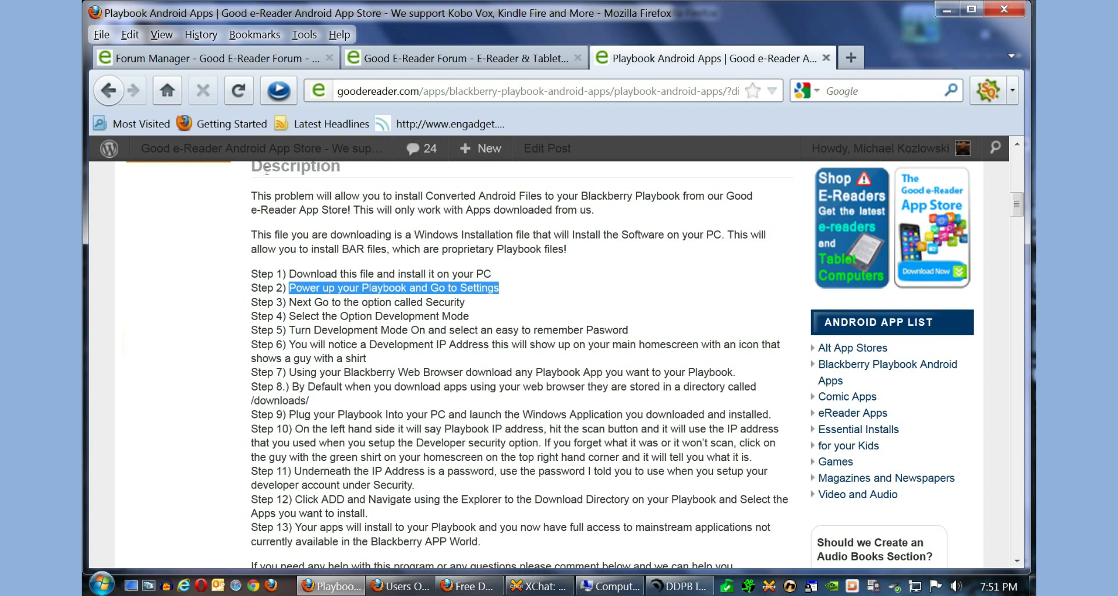
Highlight the Step 3 to Step 6 phrases on Security, Development Mode, turning it on with a password, and Development IP
left_click_drag(426, 302, 465, 302)
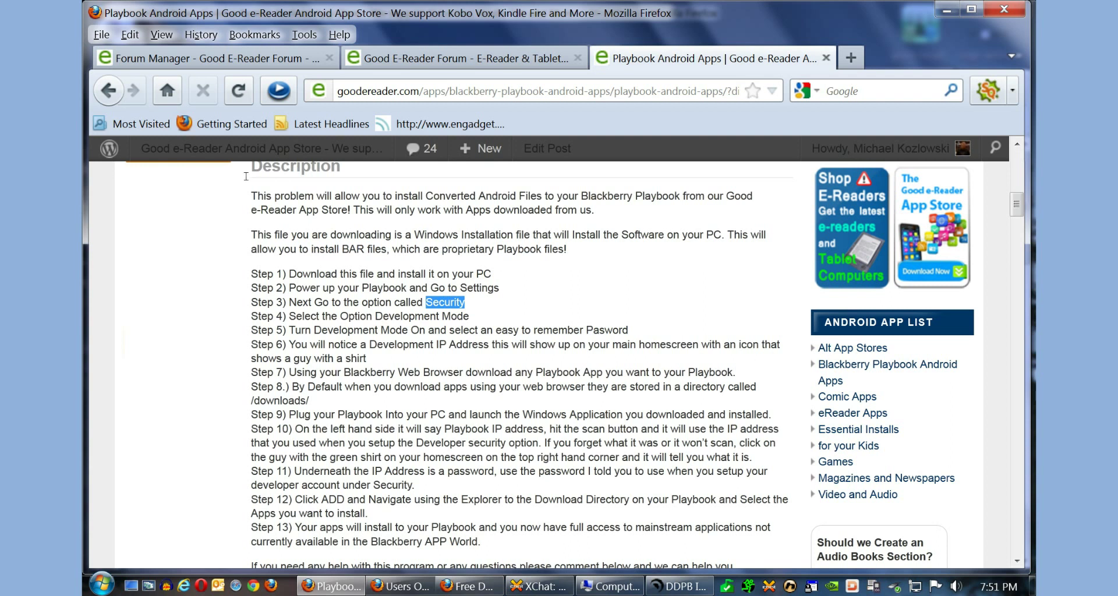
left_click_drag(375, 316, 469, 316)
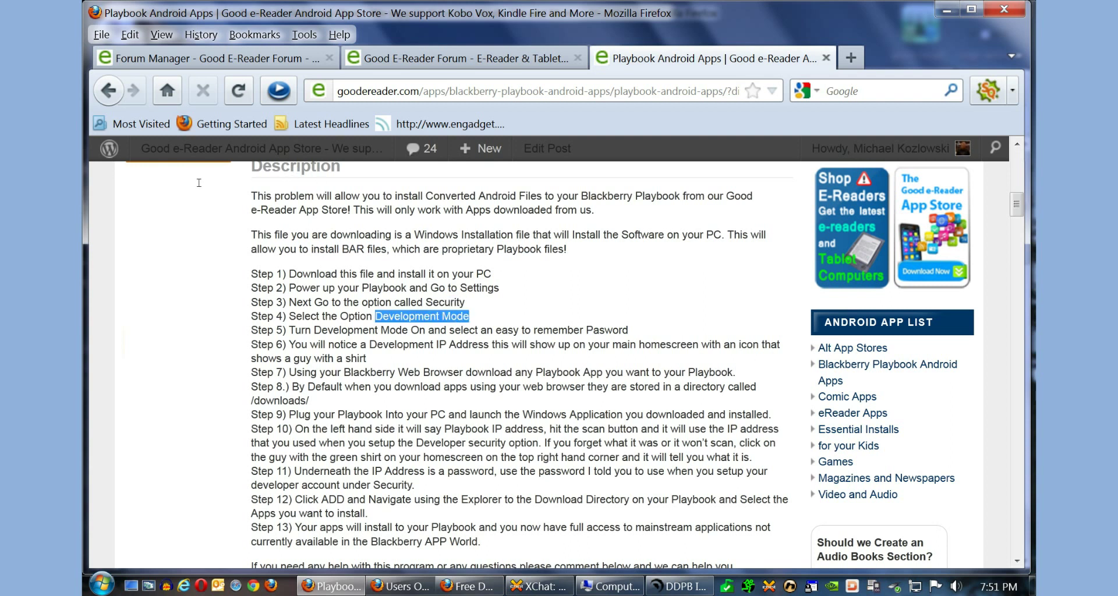
left_click_drag(289, 330, 629, 330)
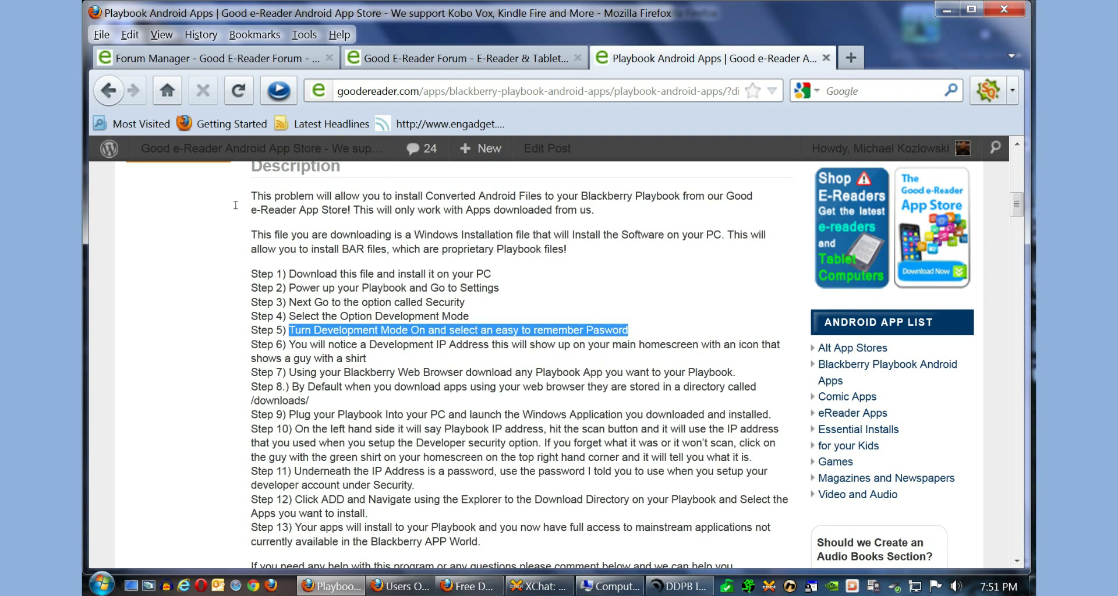
left_click_drag(368, 344, 447, 345)
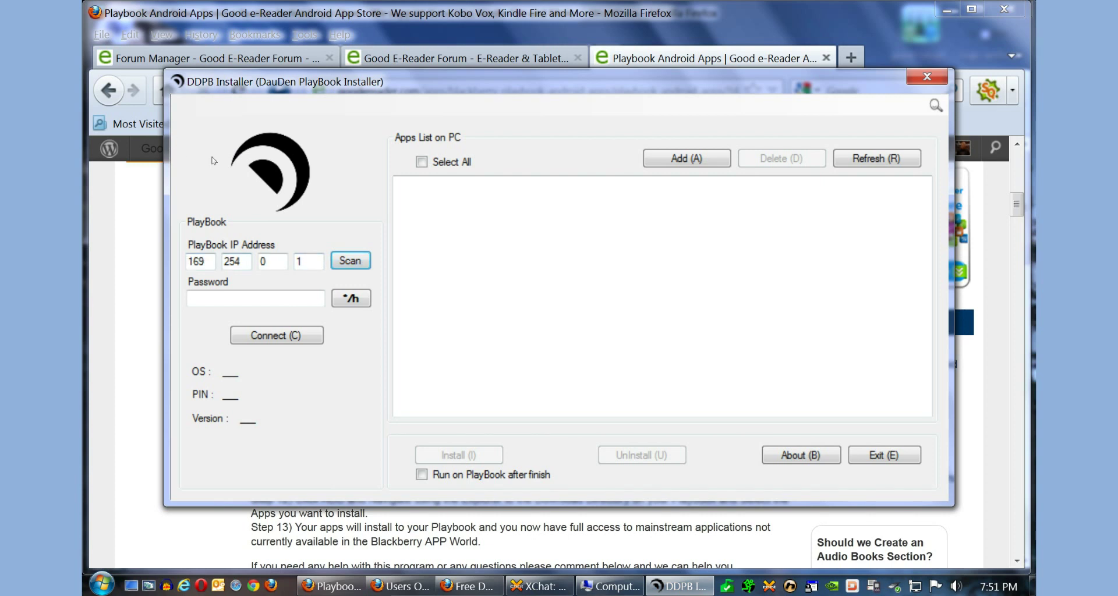
Switch to DDPB Installer, enter the PlayBook password, and connect to the device
key("Tab")
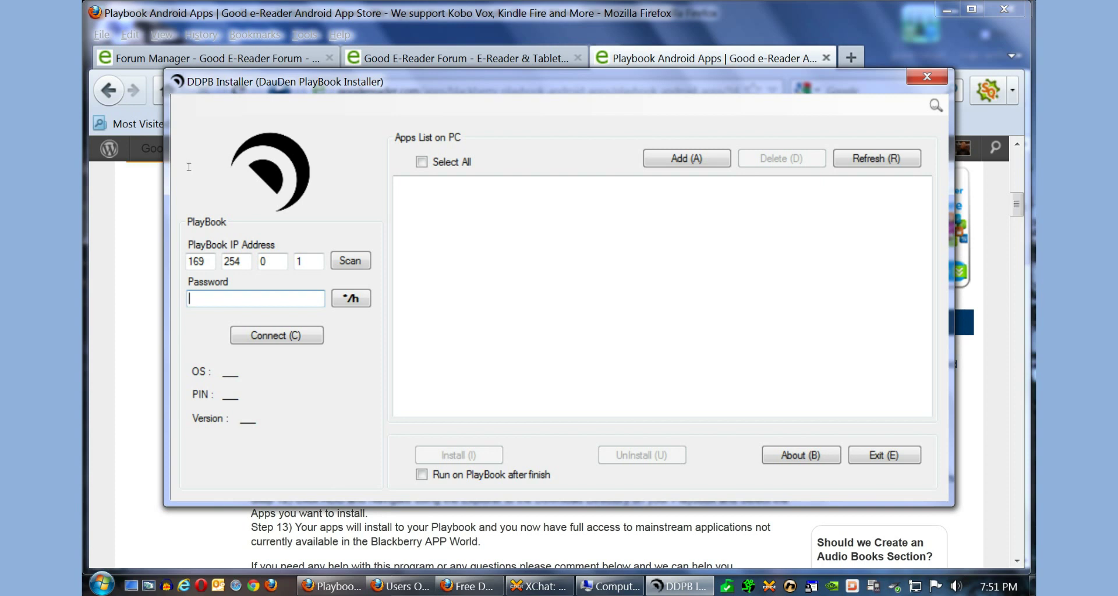
type("•••••••••")
key("Return")
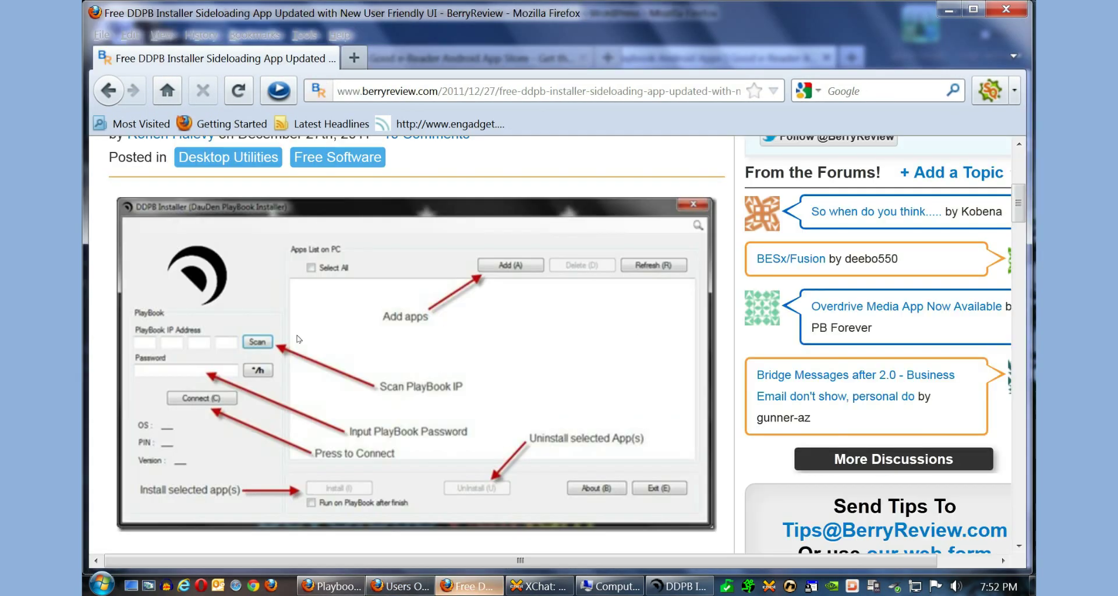
Review the Java note below the Good e-Reader instructions and highlight the JRE download links for Windows 32 and Windows 64
scroll(363, 283, "down", 3)
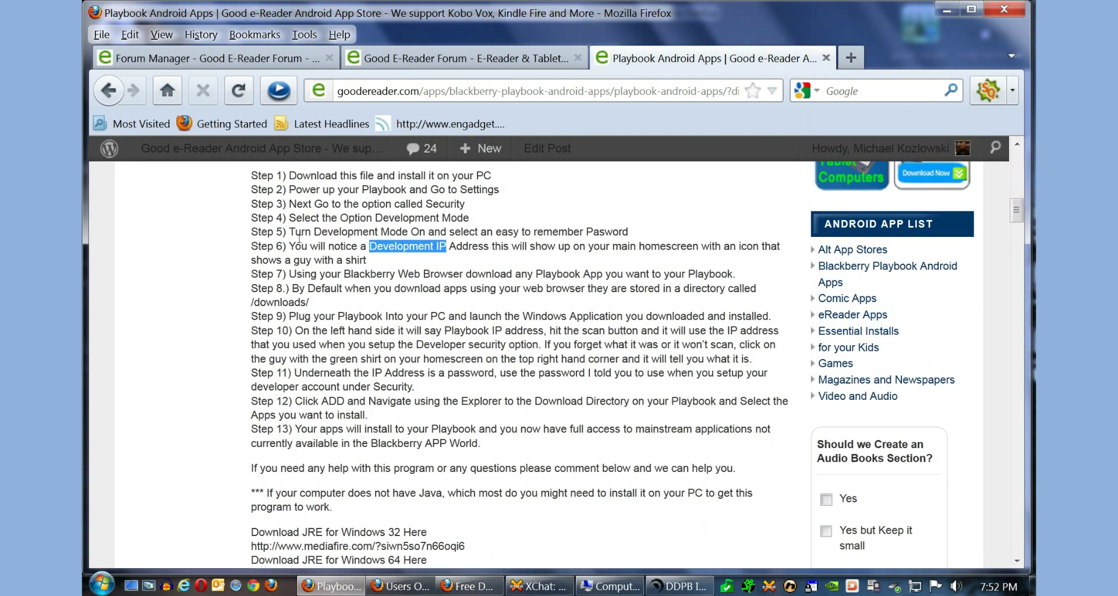
scroll(299, 239, "down", 5)
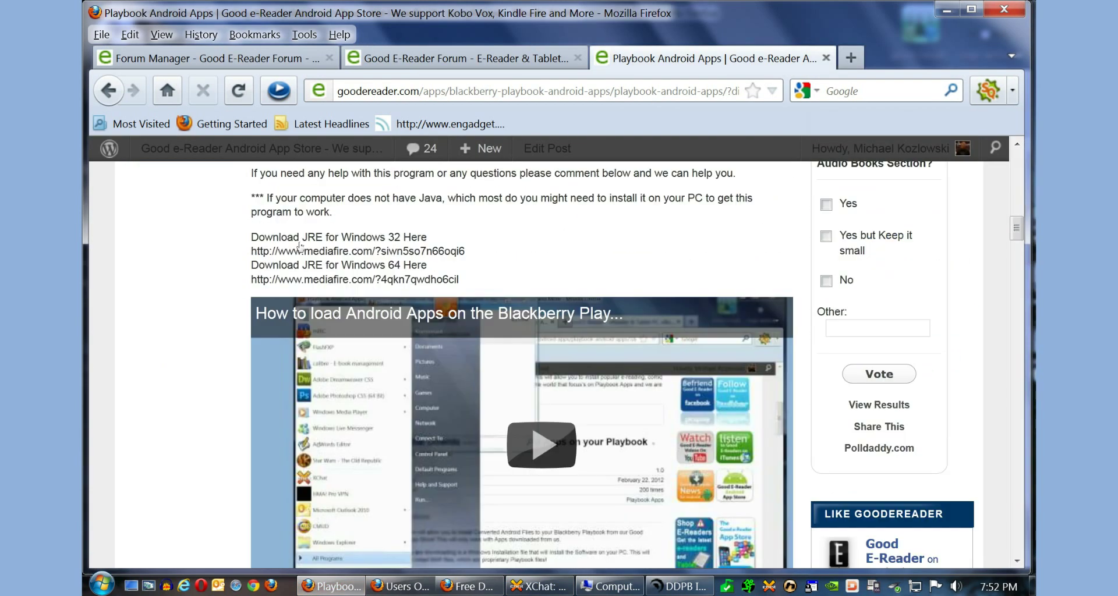
scroll(303, 230, "up", 2)
left_click_drag(465, 350, 251, 350)
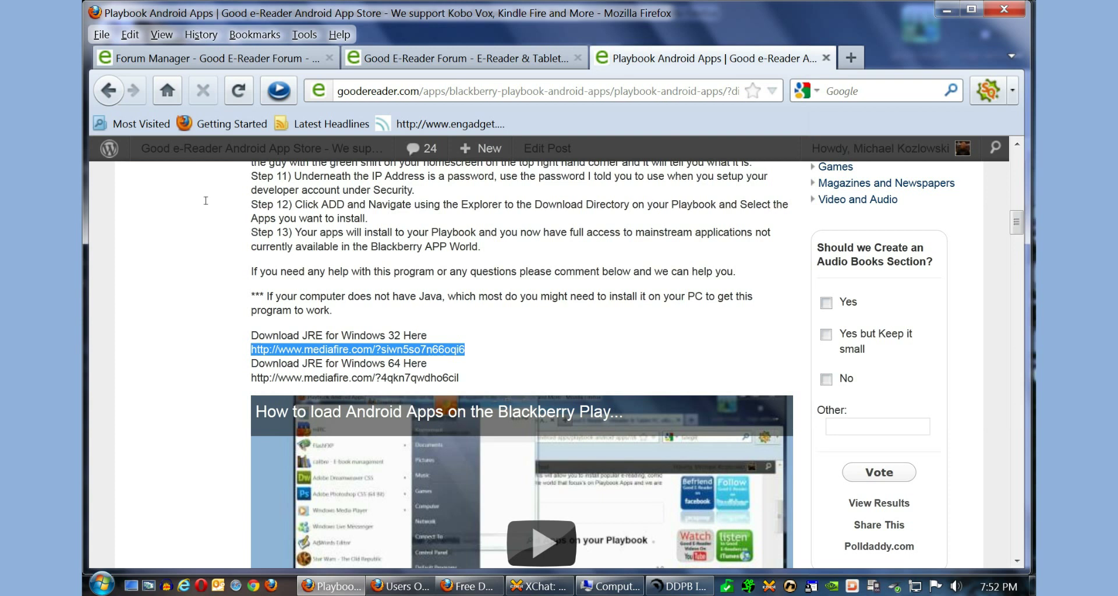
left_click(295, 217)
left_click_drag(459, 377, 188, 210)
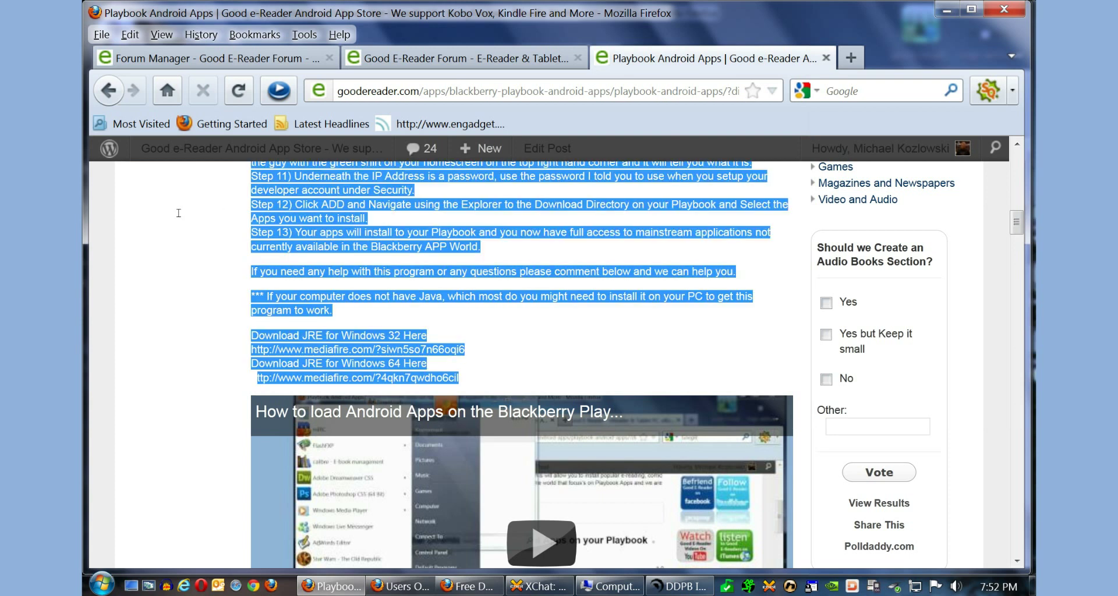
left_click(179, 220)
left_click_drag(399, 377, 261, 207)
left_click(261, 206)
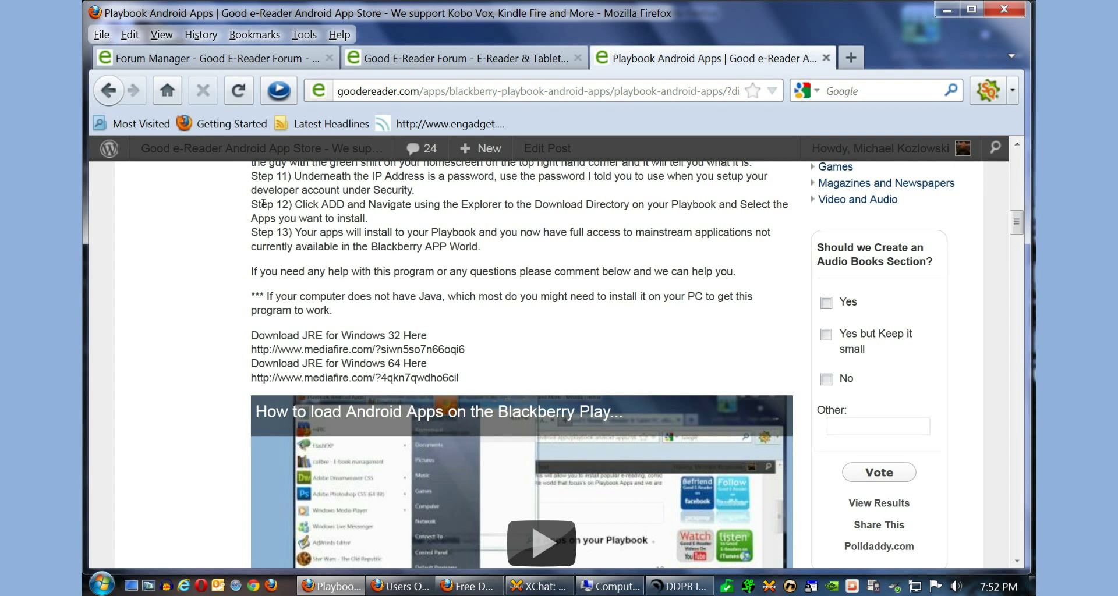
scroll(376, 187, "up", 5)
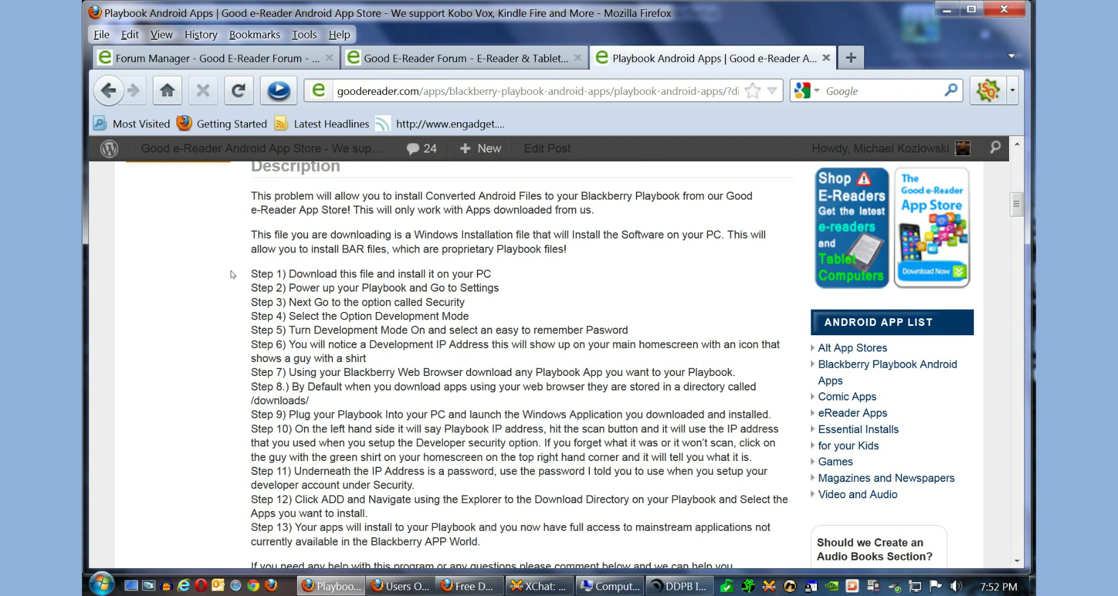
left_click(101, 584)
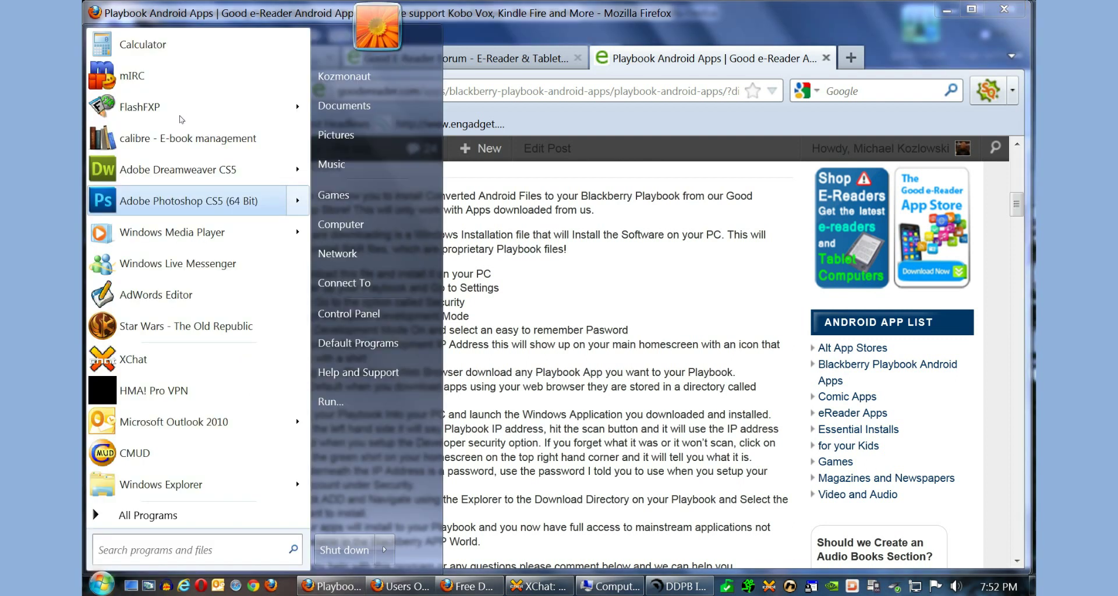
left_click(139, 515)
scroll(144, 145, "up", 6)
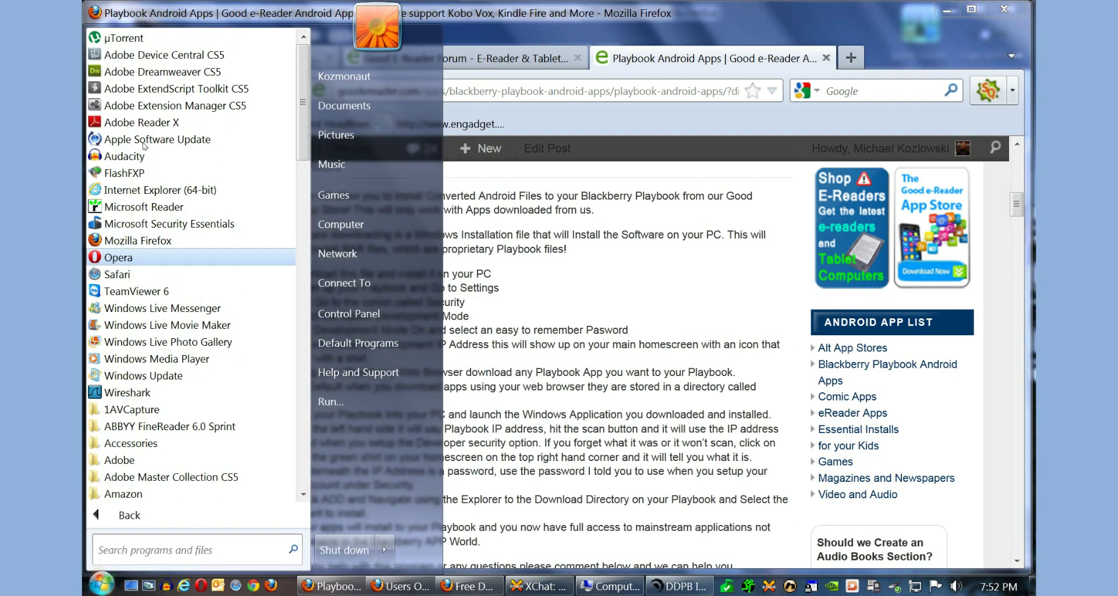
key("Down")
key("Down")
key("Down")
key("Down")
key("Down")
key("Down")
key("Down")
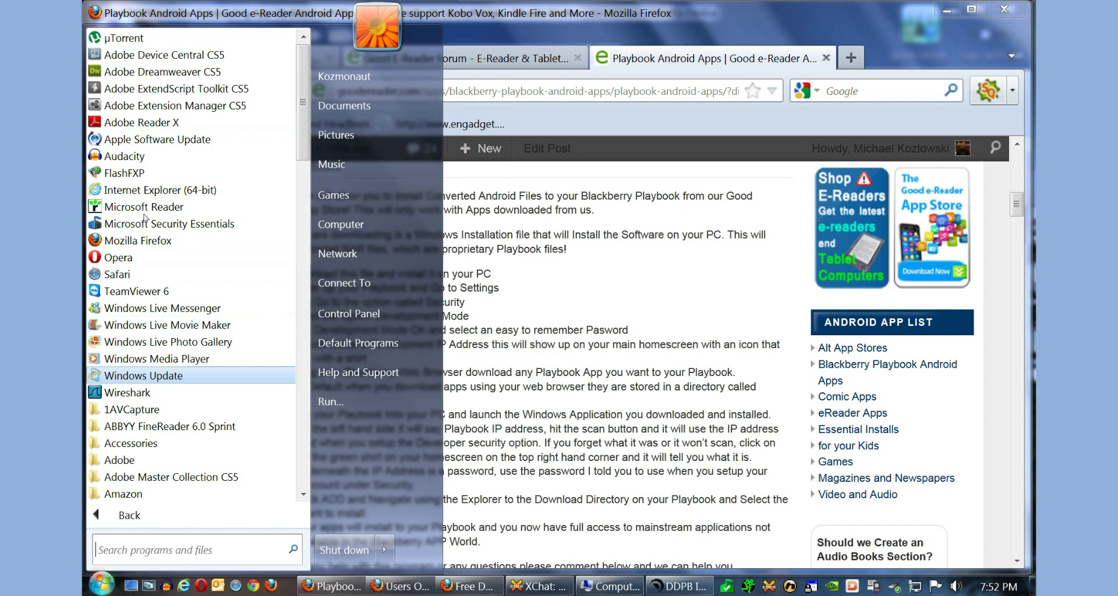
key("Down")
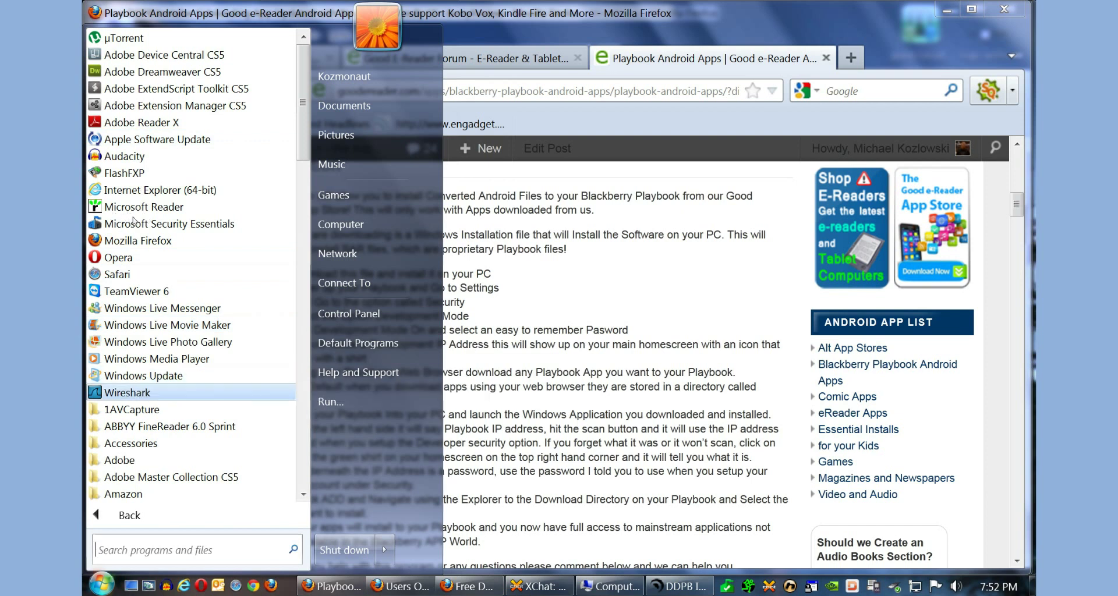
key("Up")
key("Escape")
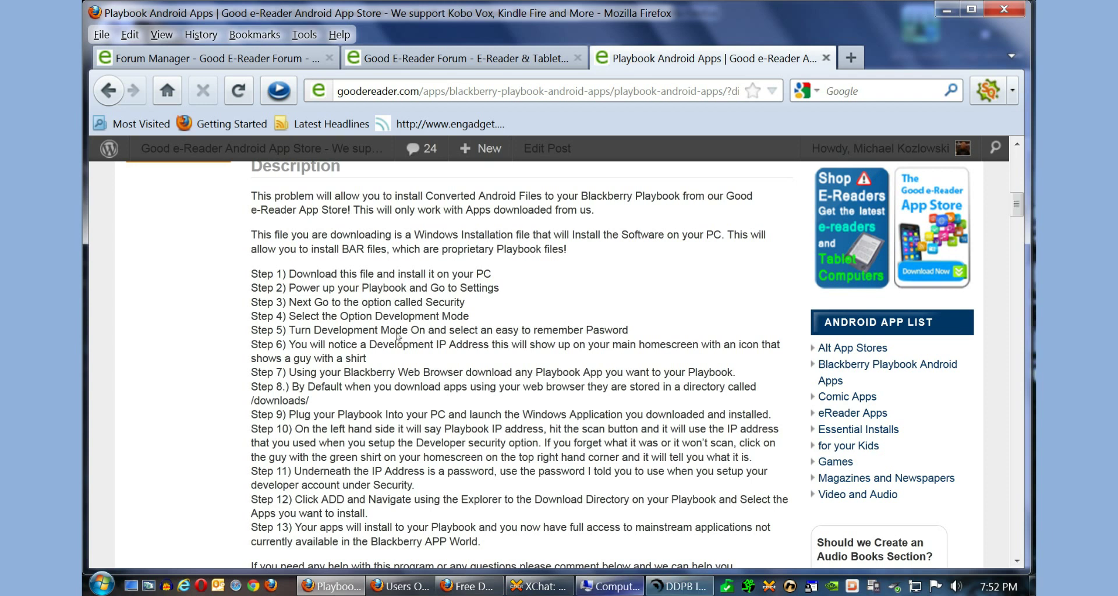
Switch to the Computer window in Windows Explorer and try to open the PlayBook (Z:) network drive
key("super+t")
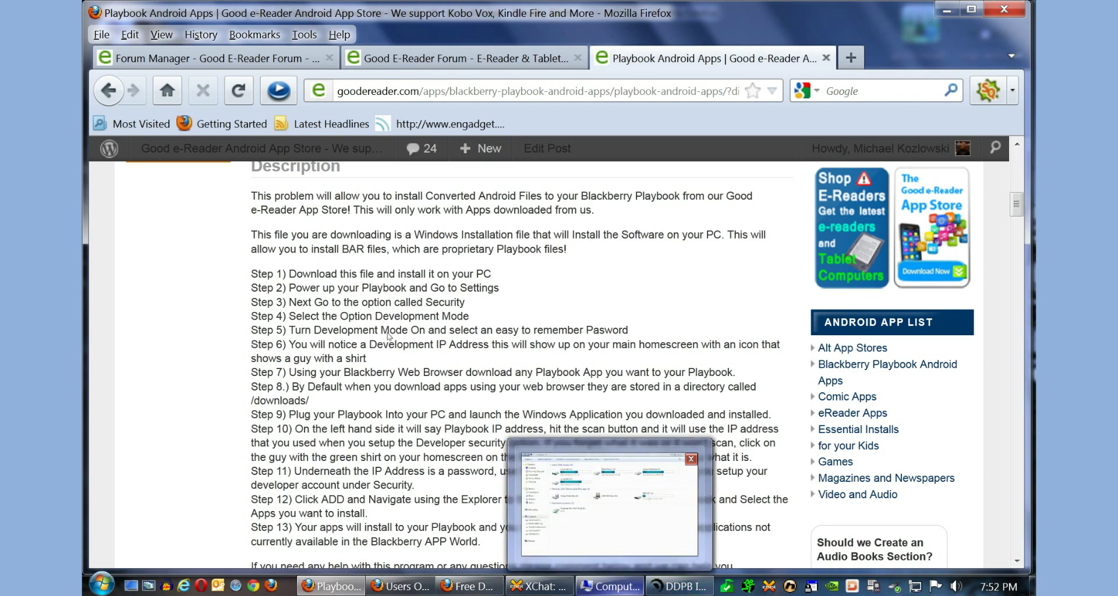
key("Return")
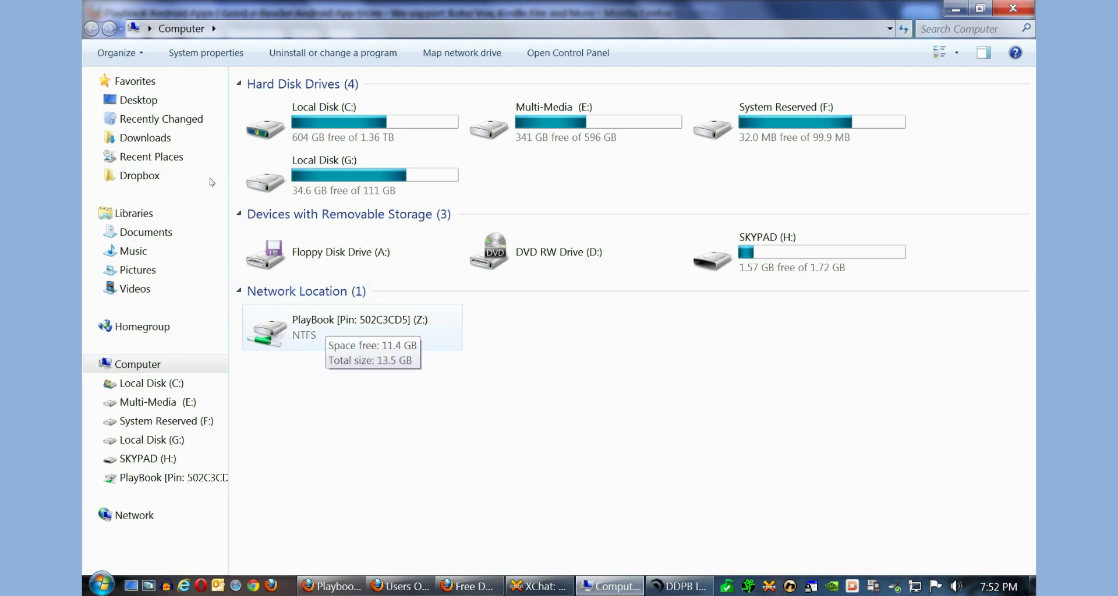
key("Down")
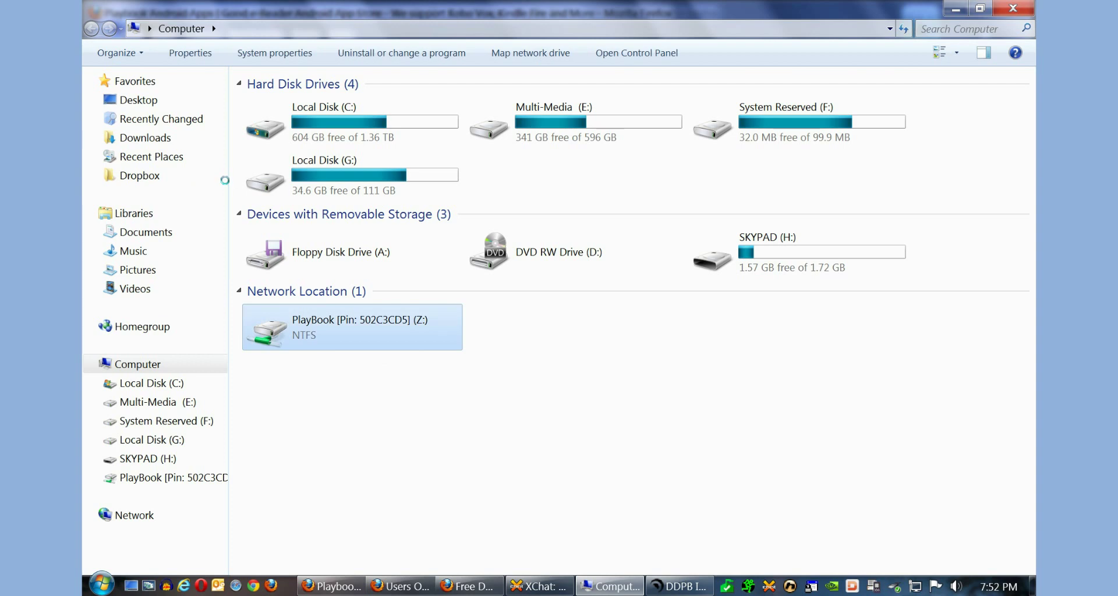
key("Return")
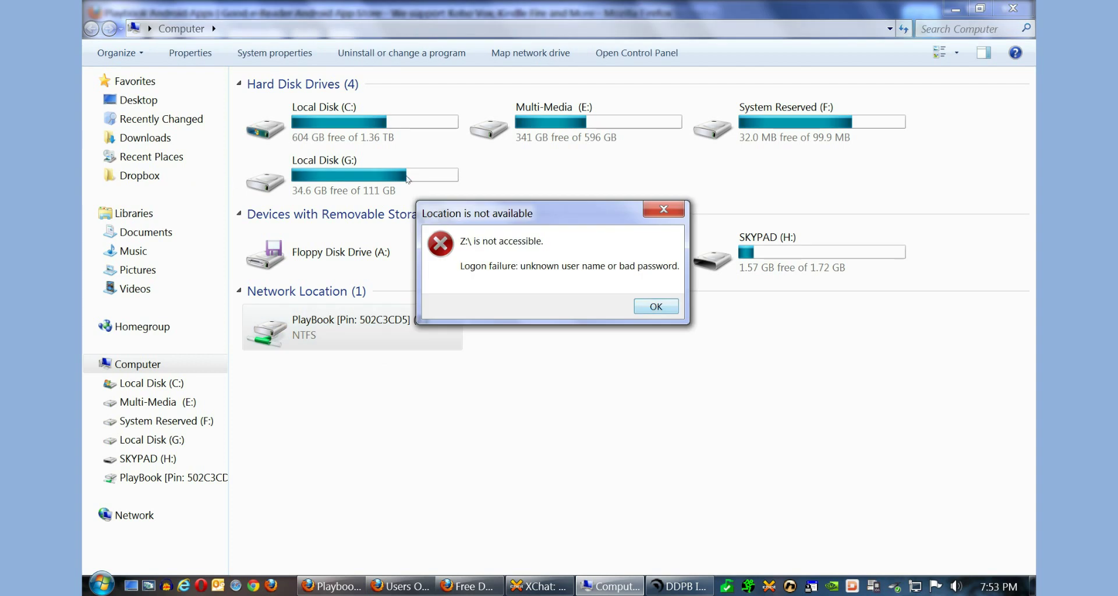
key("Return")
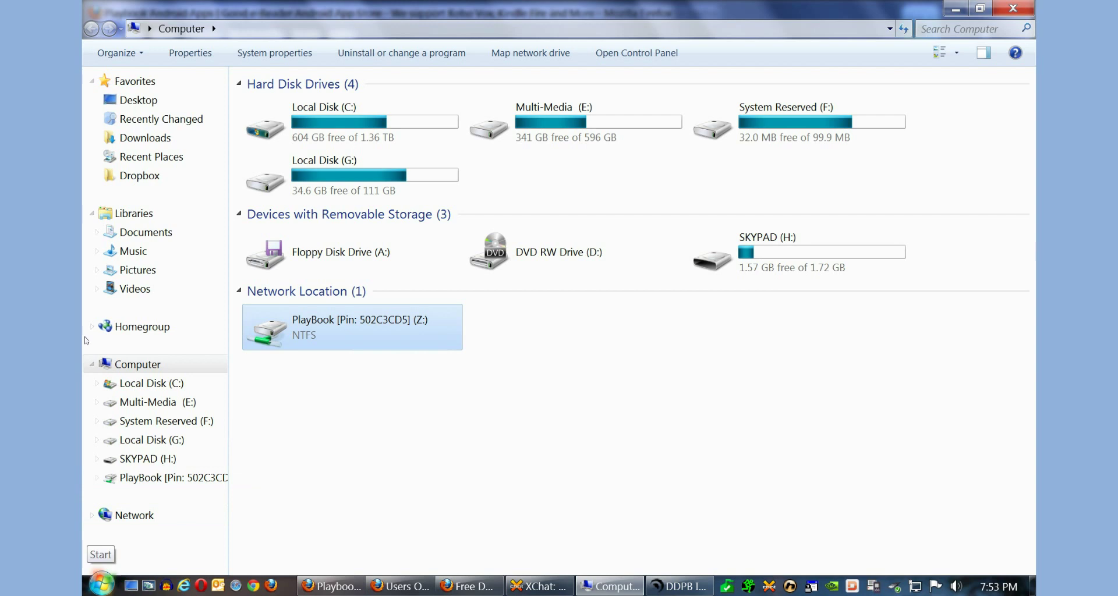
Launch BlackBerry Desktop Software from the BlackBerry folder among the installed Windows programs
key("super")
key("Up")
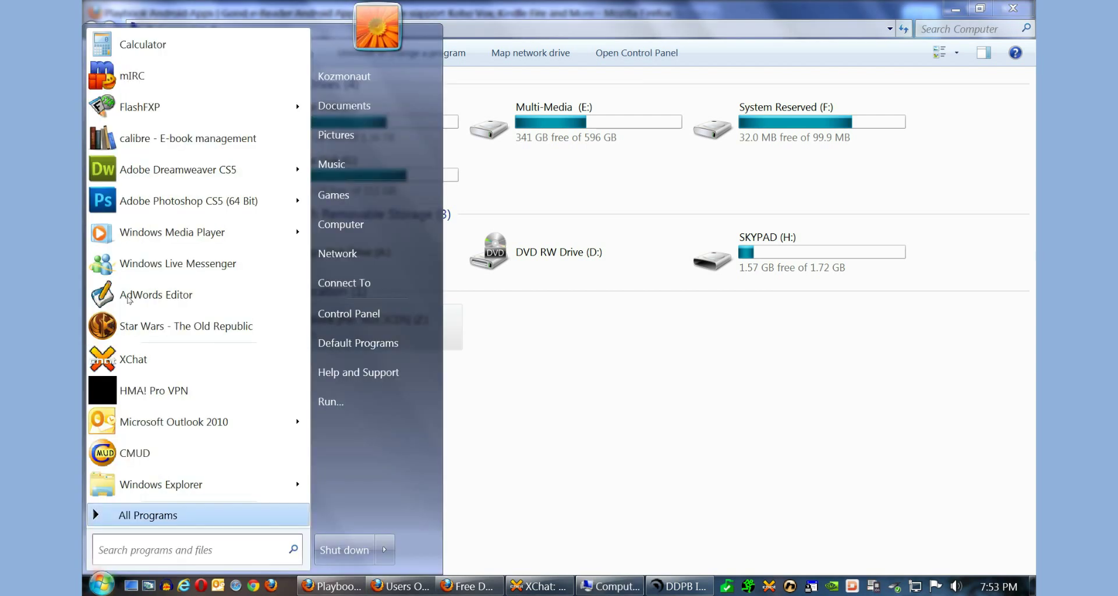
key("Return")
scroll(168, 207, "down", 2)
scroll(168, 207, "down", 3)
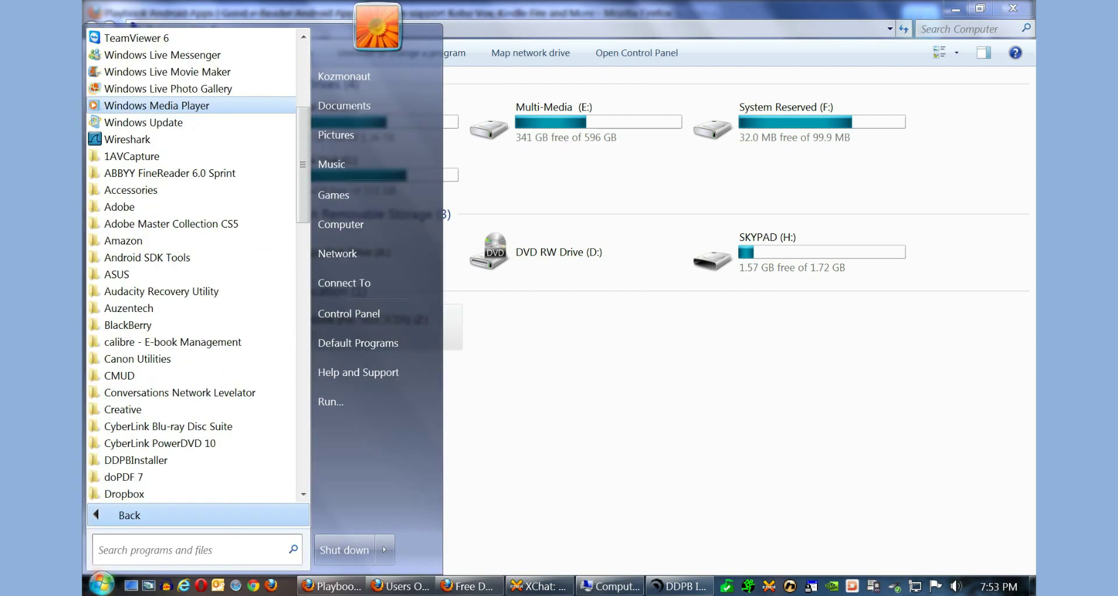
scroll(84, 231, "down", 1)
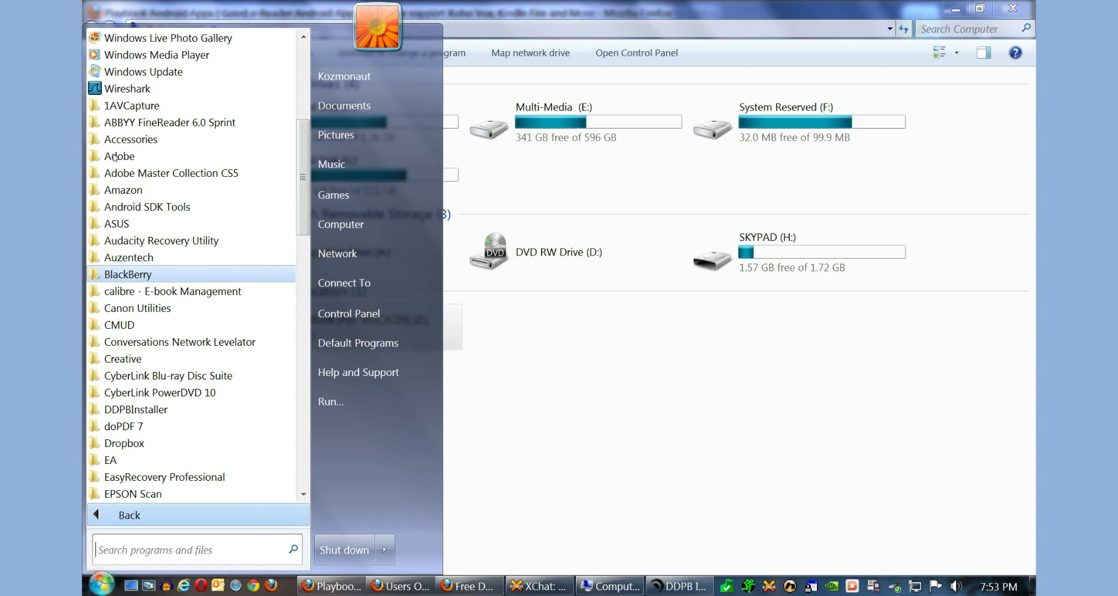
key("Return")
key("Down")
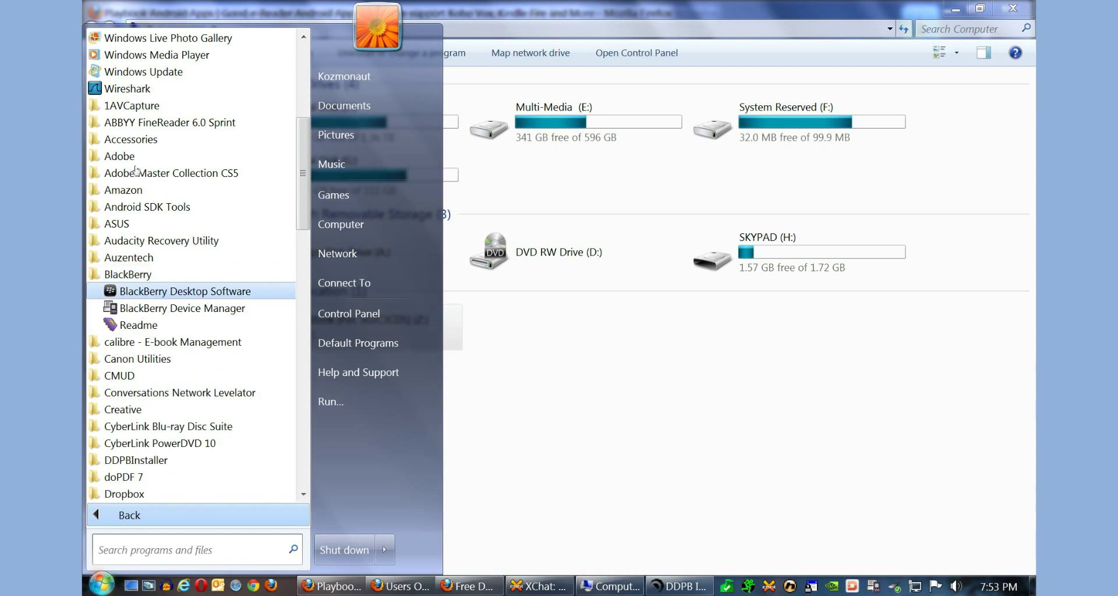
key("Return")
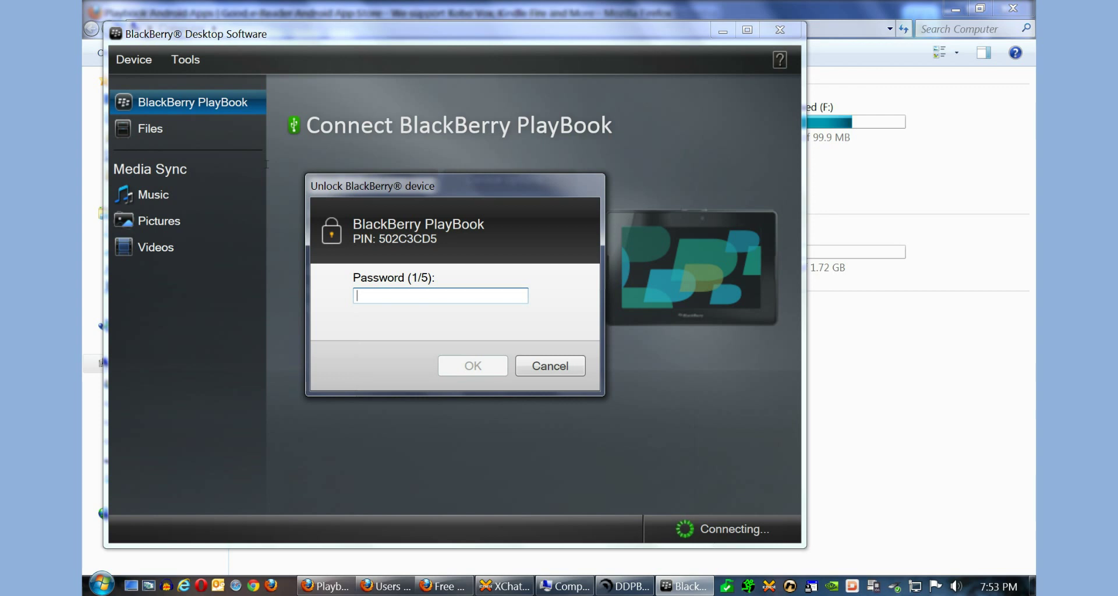
Enter the device password to unlock the connected BlackBerry PlayBook
type("••••••")
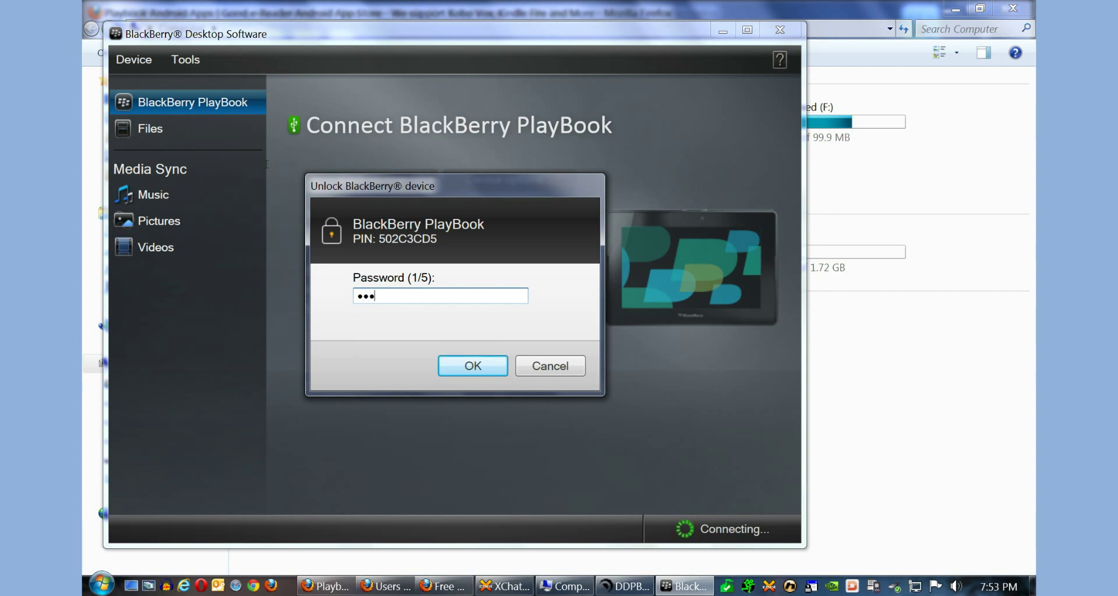
type("••")
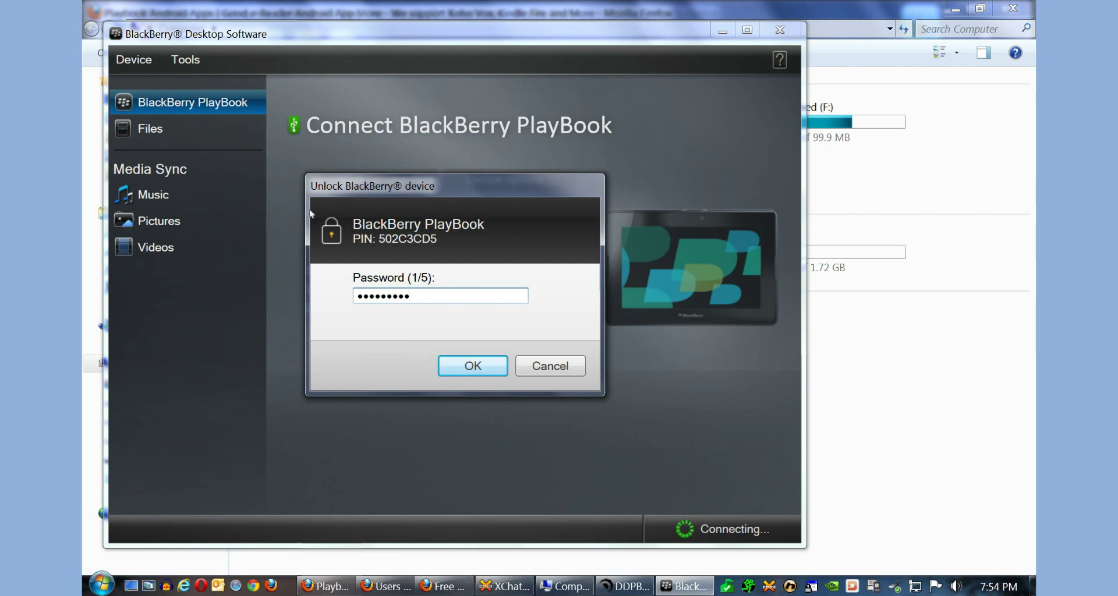
key("Return")
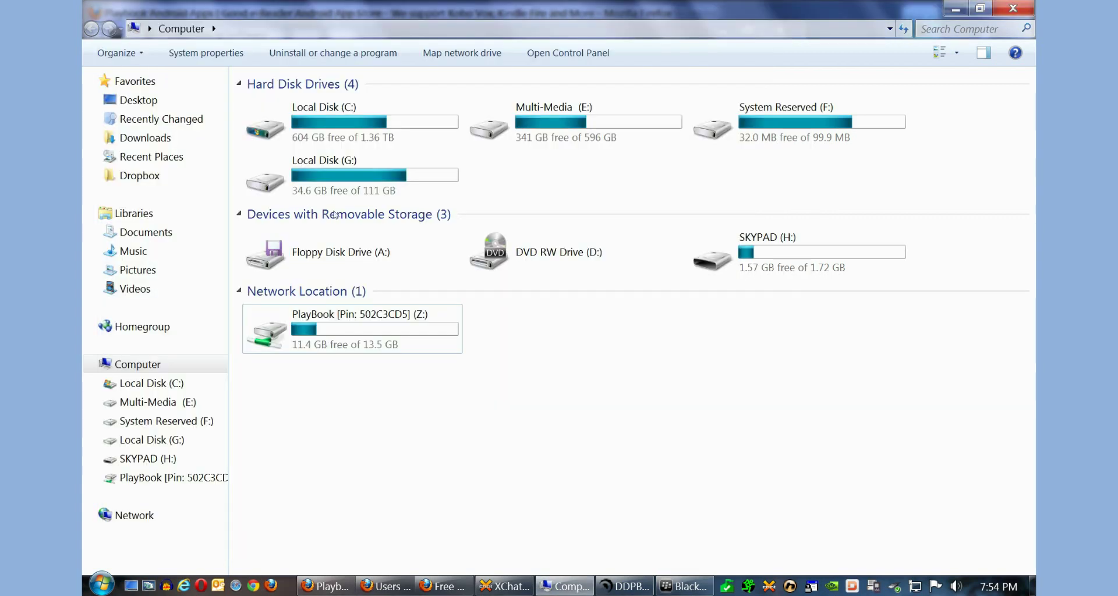
Refresh the Computer window in Windows Explorer and open the PlayBook (Z:) network drive
key("shift+F10")
key("Down")
key("Down")
key("Down")
key("Down")
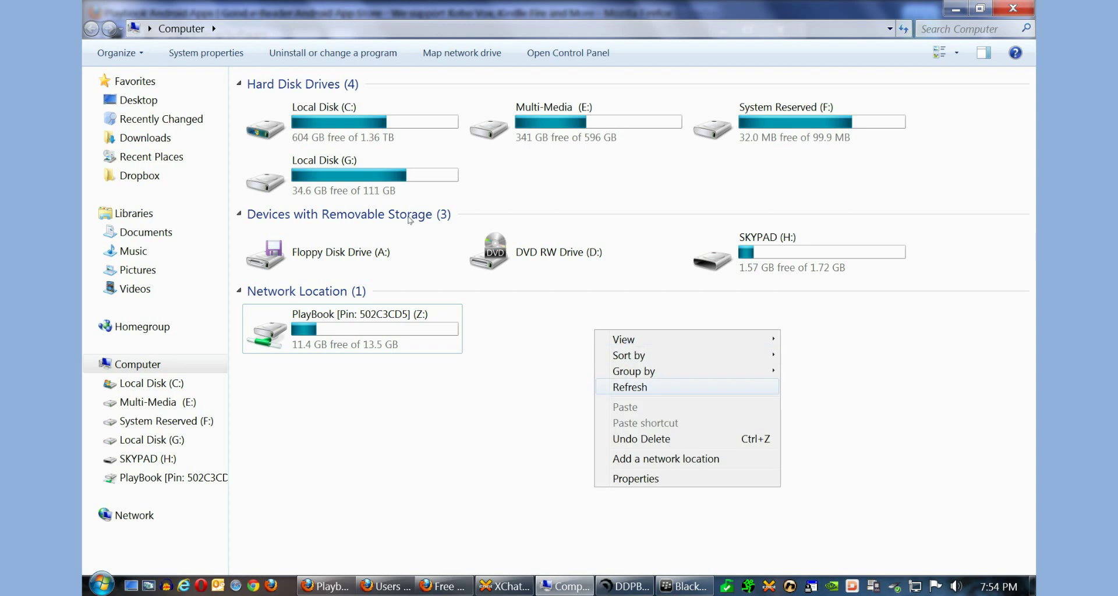
key("Return")
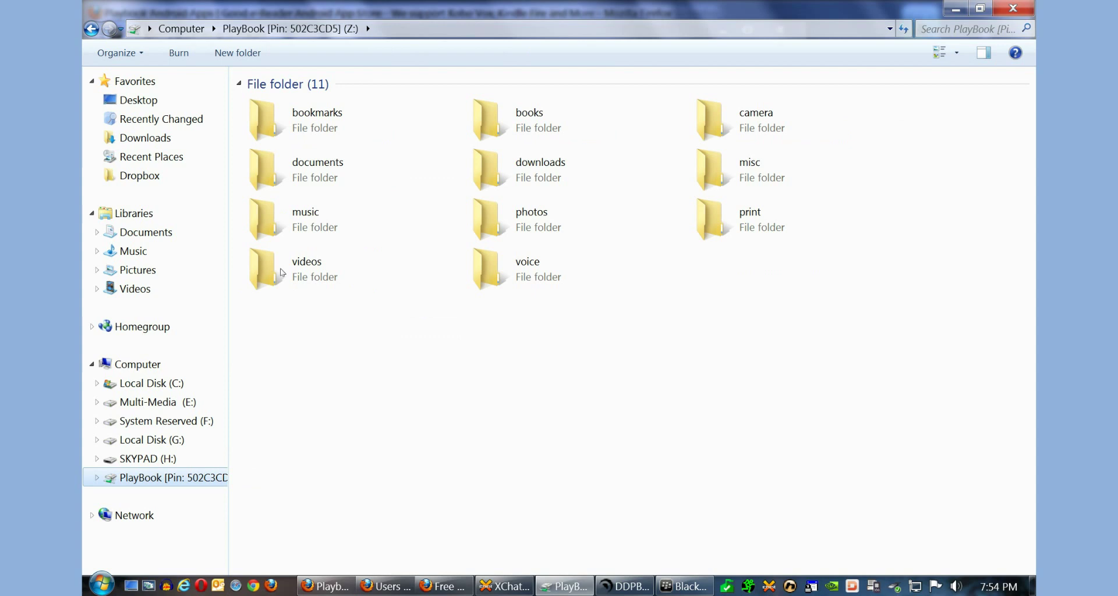
Look into the SKYPAD (H:) drive and the PlayBook's documents folder, then return to the PlayBook (Z:) folder list
key("Up")
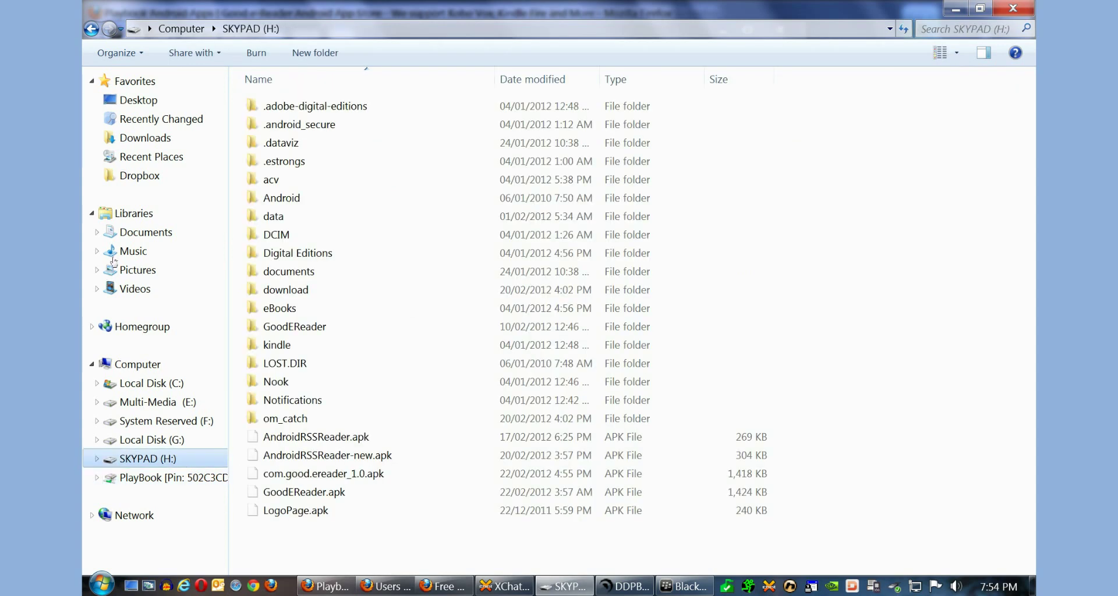
key("Down")
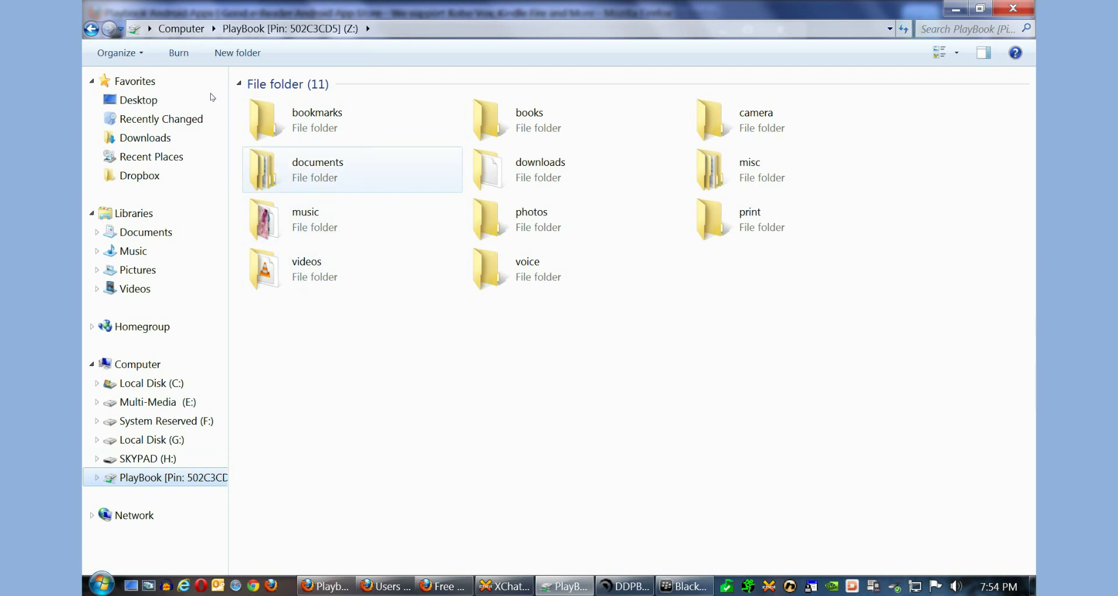
left_click(91, 28)
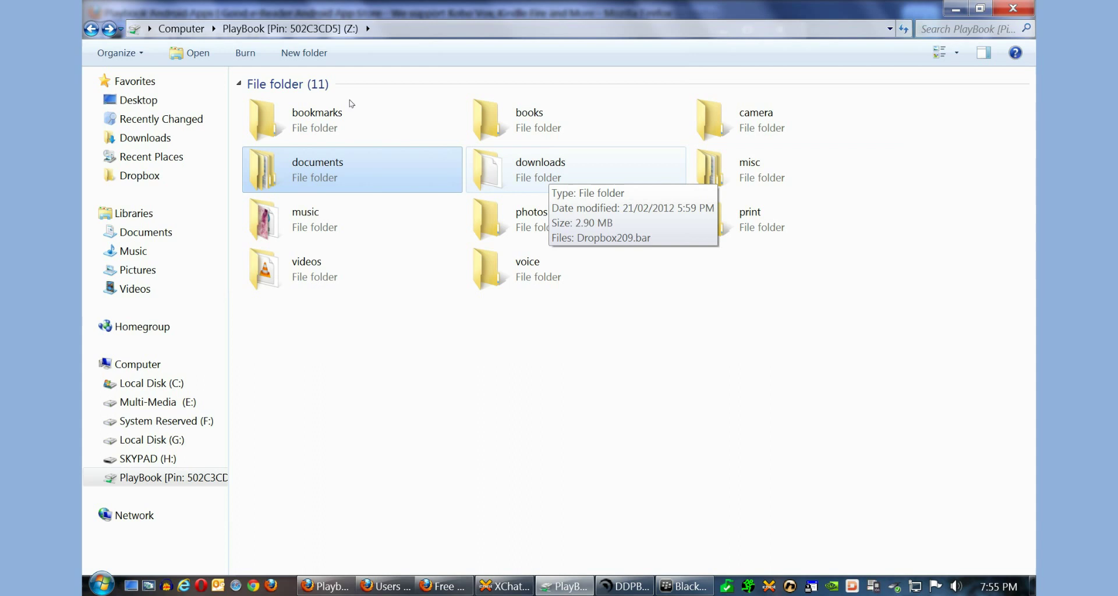
Open the downloads folder on the PlayBook (Z:) drive, then switch back to DDPB Installer
key("Right")
key("Return")
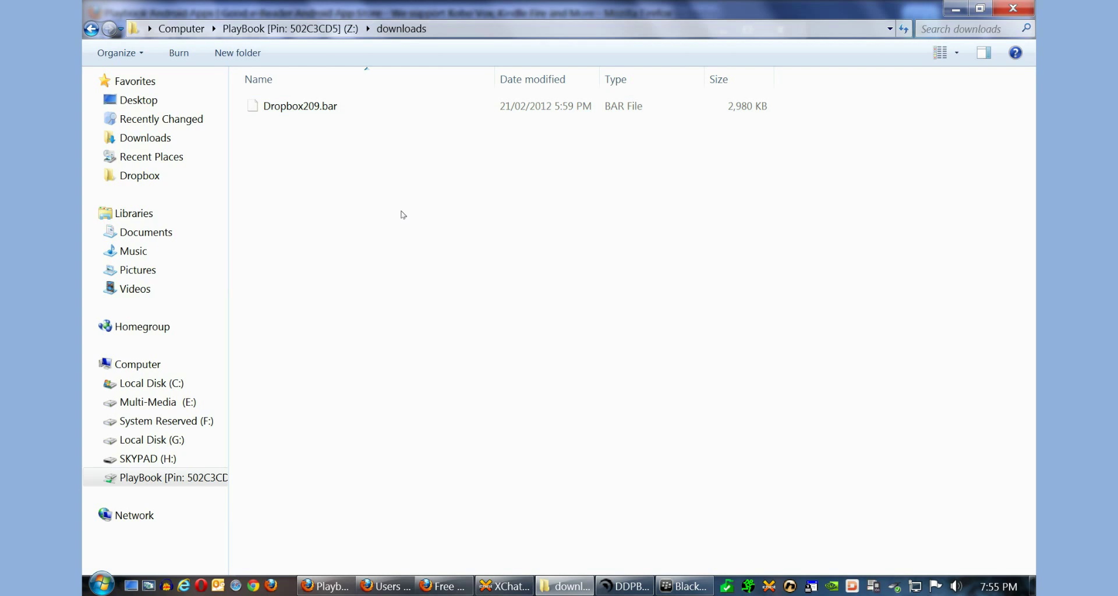
key("alt+Tab")
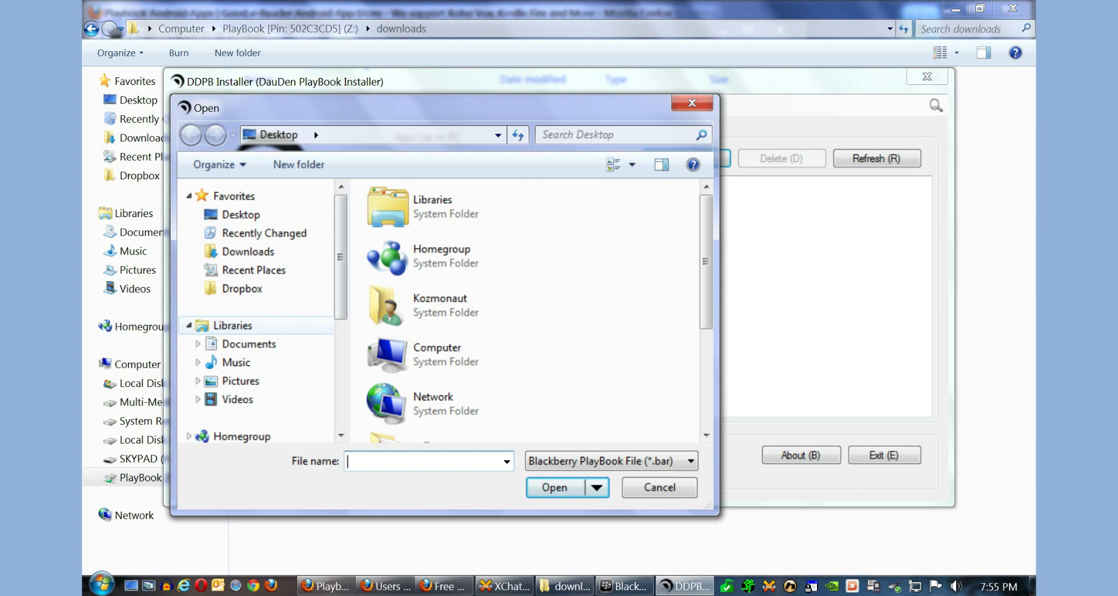
Add Dropbox209.bar from the downloads folder of the PlayBook (Z:) drive to the installer's list of apps on the PC
scroll(200, 227, "down", 4)
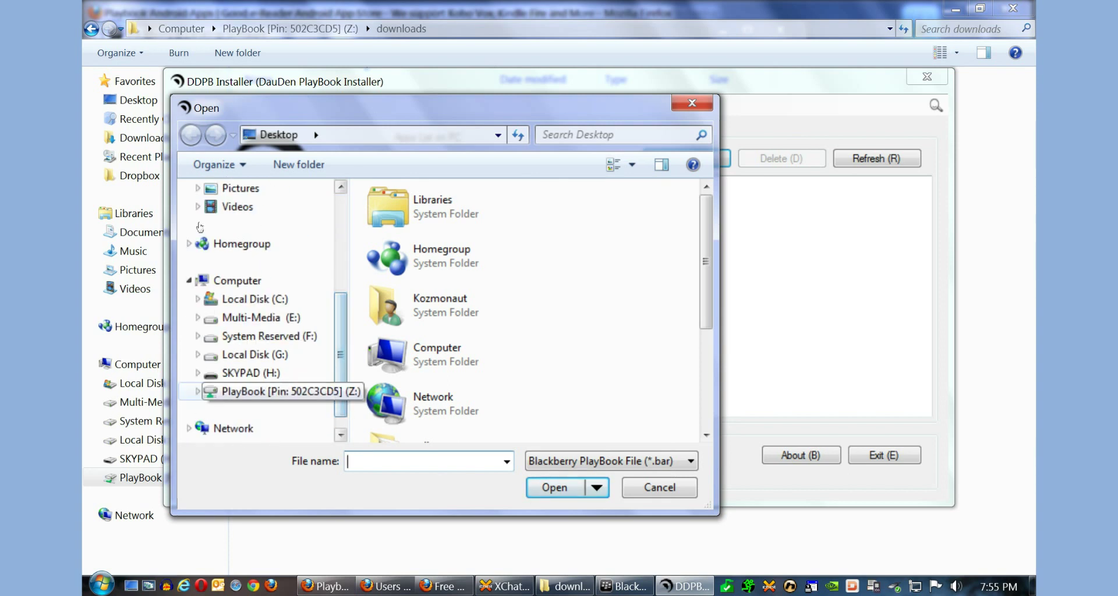
left_click(274, 391)
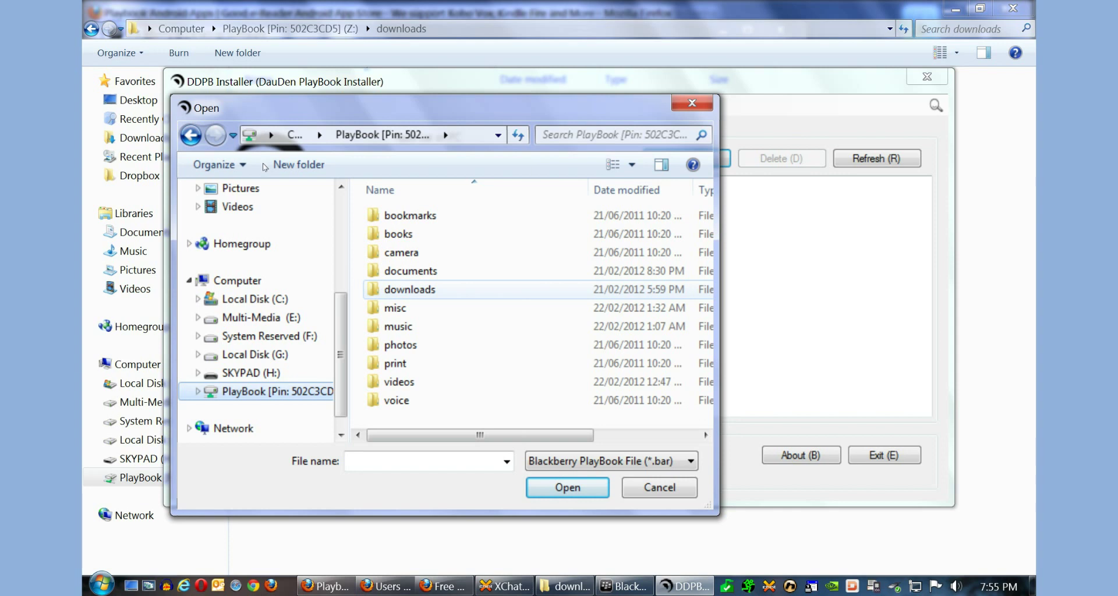
key("Return")
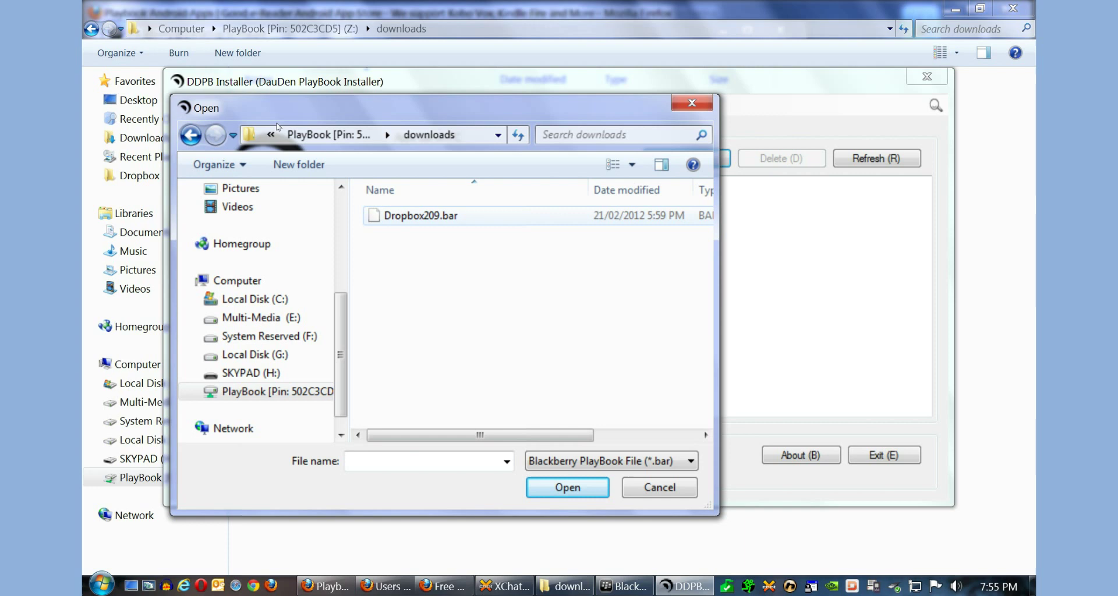
key("Return")
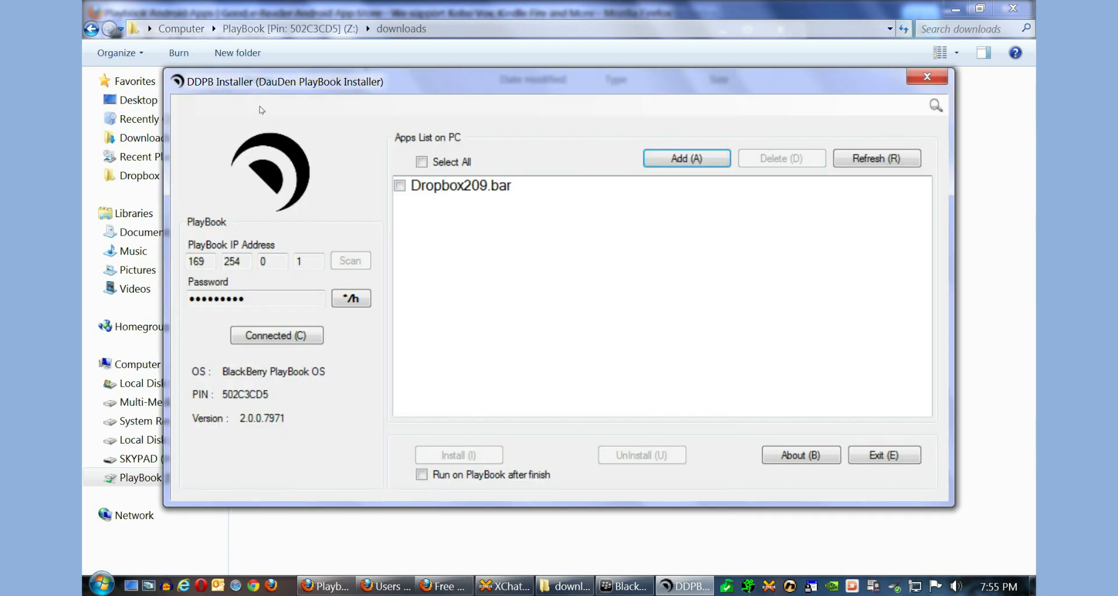
Select all apps in the list and install Dropbox209.bar on the connected PlayBook
key("ctrl+a")
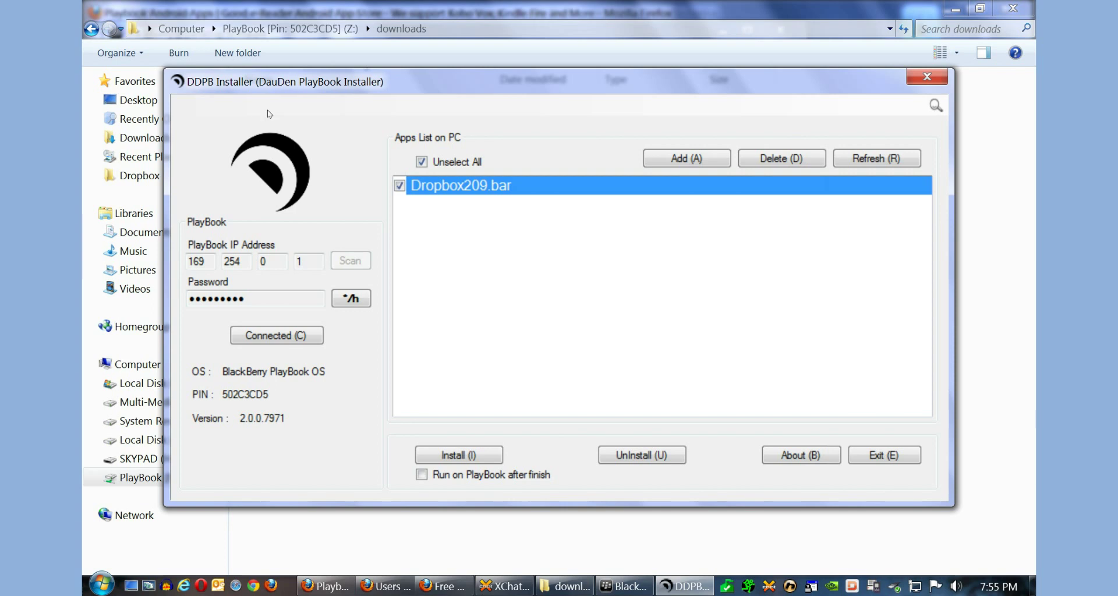
key("Delete")
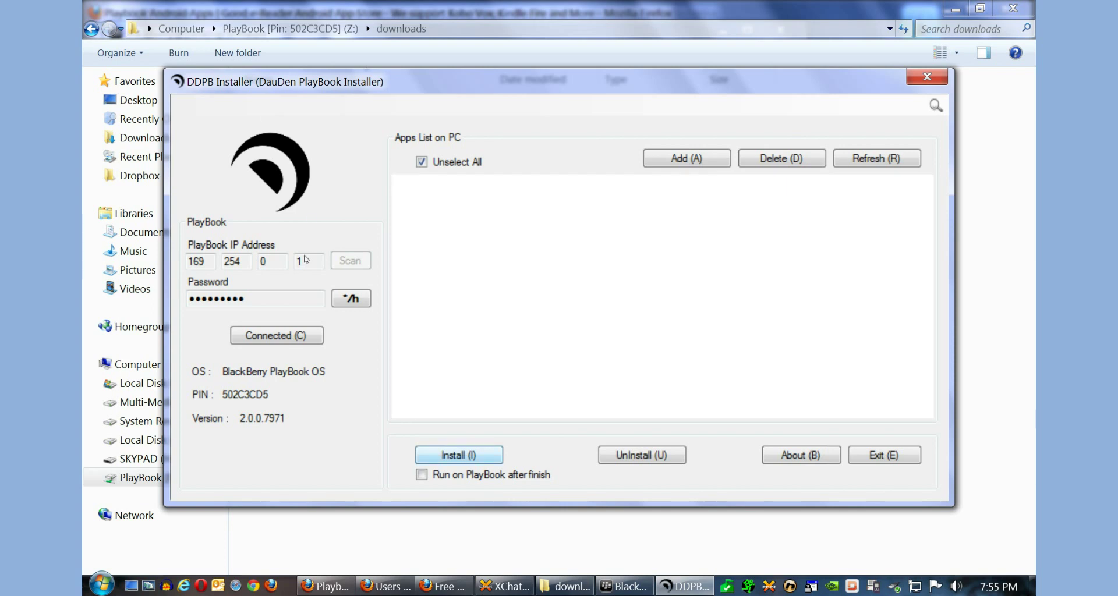
key("Return")
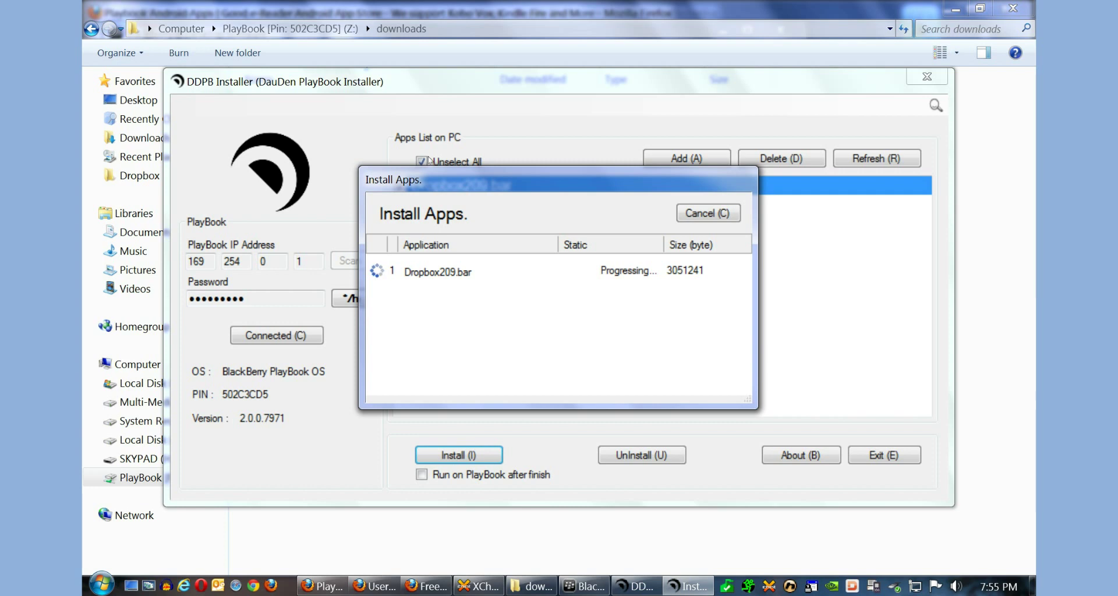
Switch to the BerryReview article in Firefox and examine its annotated guide to the DDPB Installer interface
key("alt+Tab")
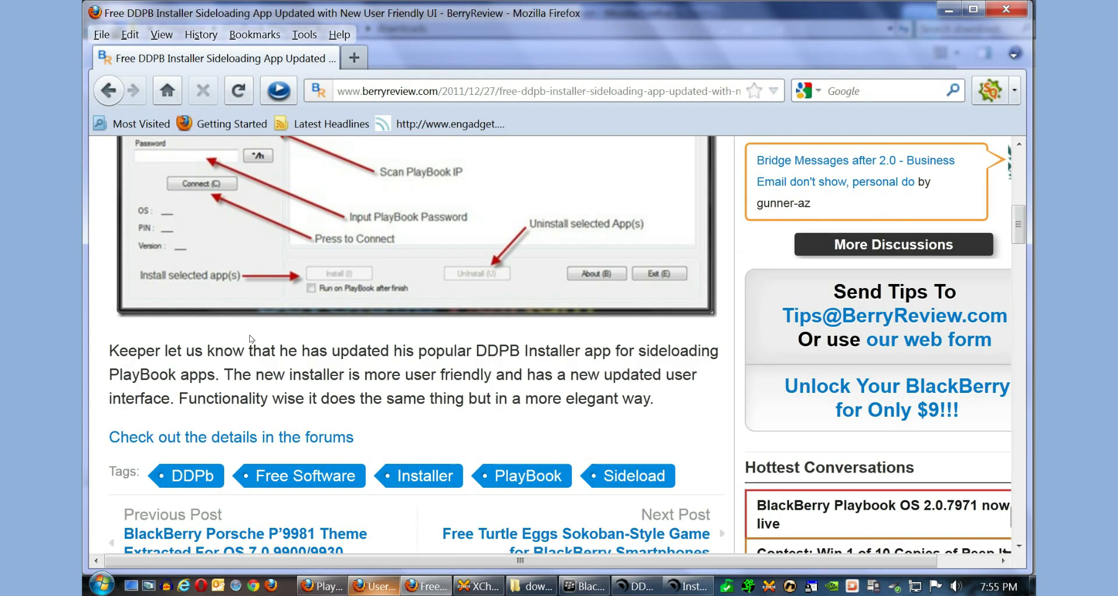
left_click(373, 586)
left_click(426, 587)
scroll(407, 344, "up", 3)
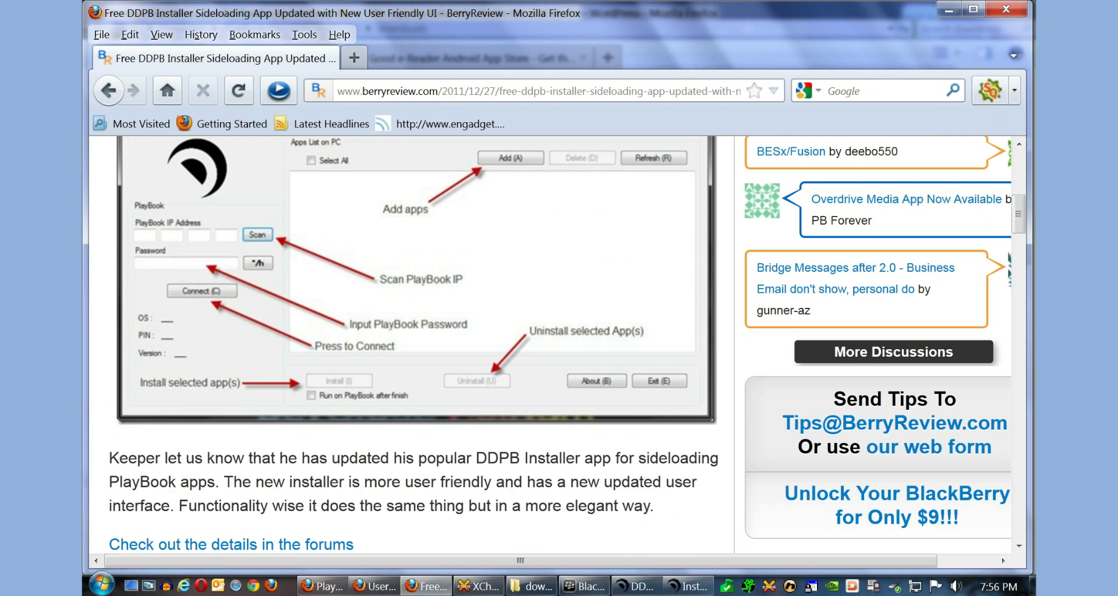
scroll(396, 220, "up", 3)
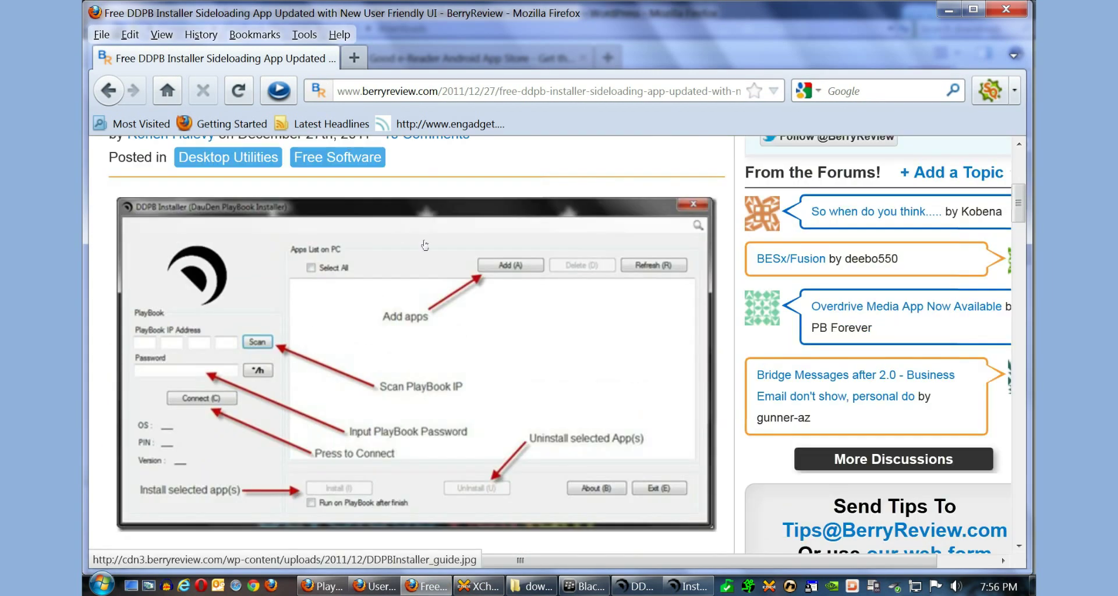
scroll(873, 174, "down", 1)
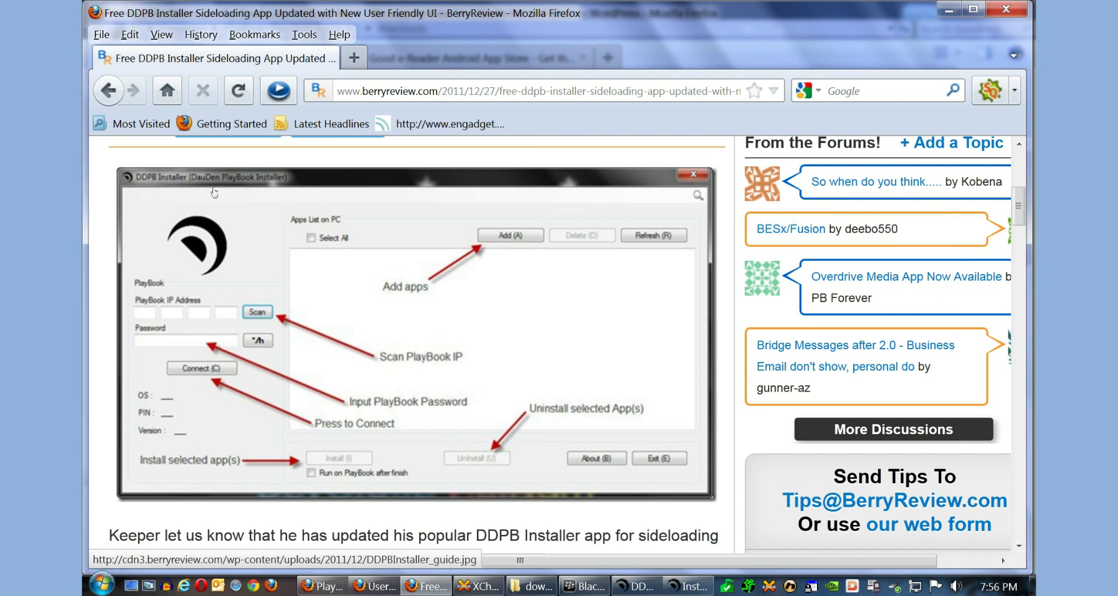
Switch to the Playbook Android Apps page of the Good e-Reader store and read the numbered instructions for the Essential Download
left_click(374, 587)
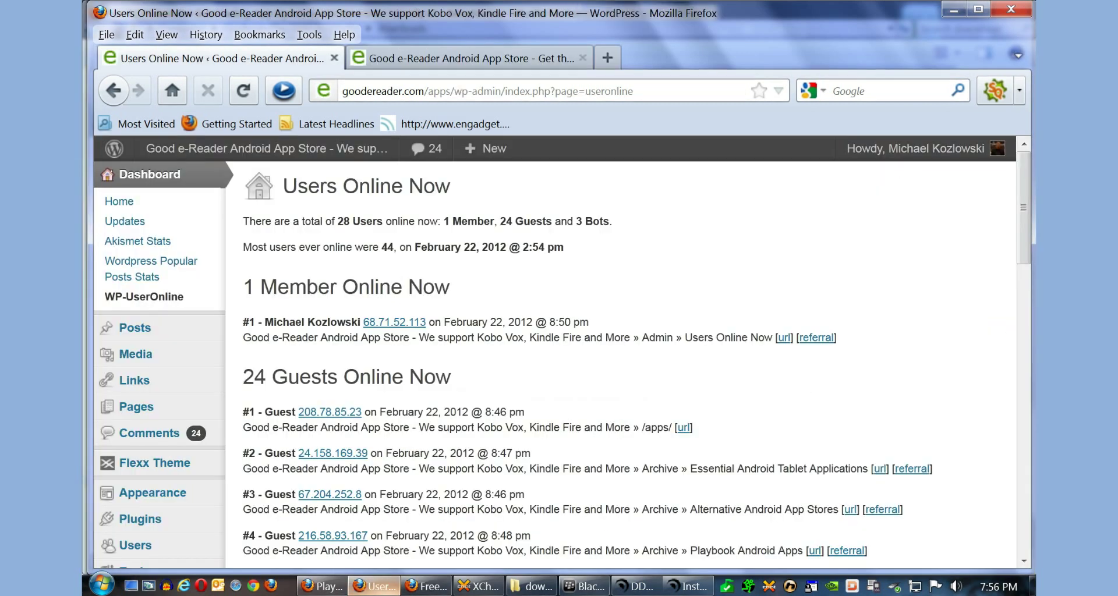
left_click(322, 587)
scroll(524, 349, "down", 10)
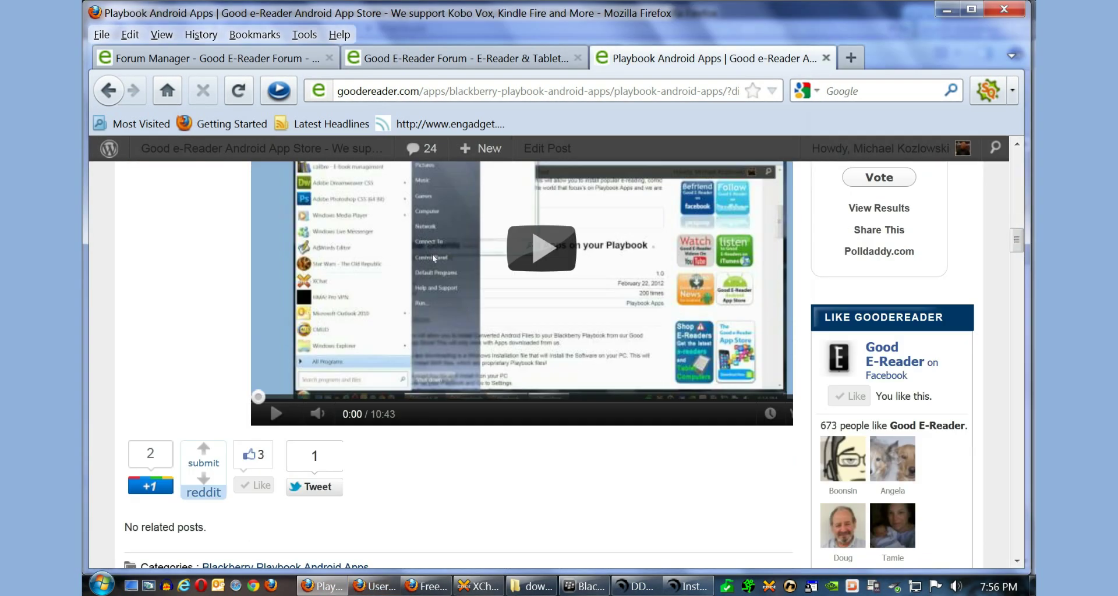
scroll(434, 258, "up", 3)
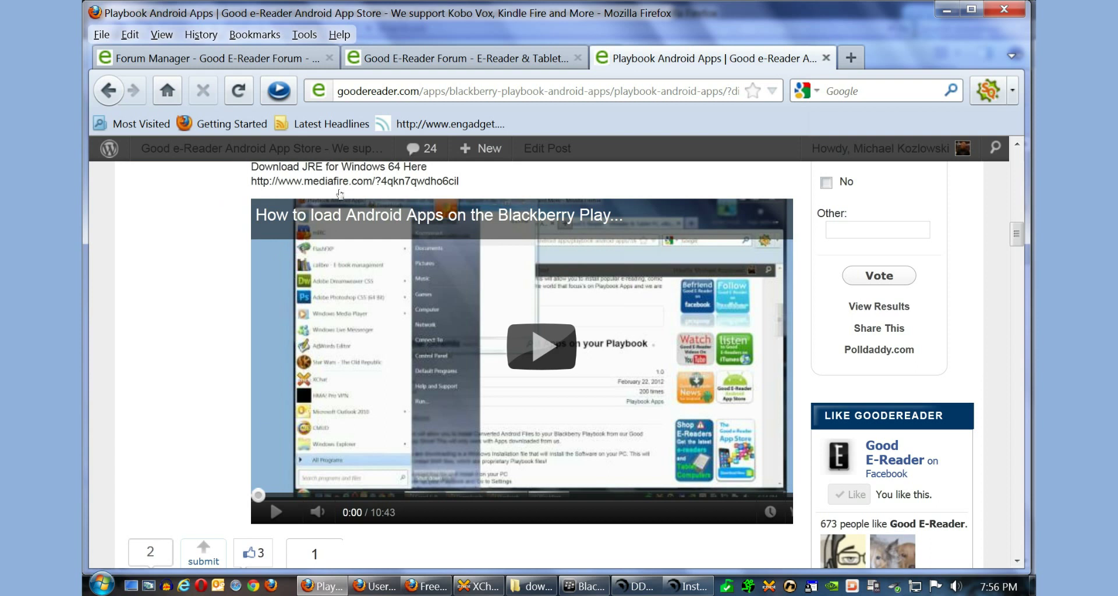
scroll(133, 273, "up", 3)
scroll(134, 273, "up", 5)
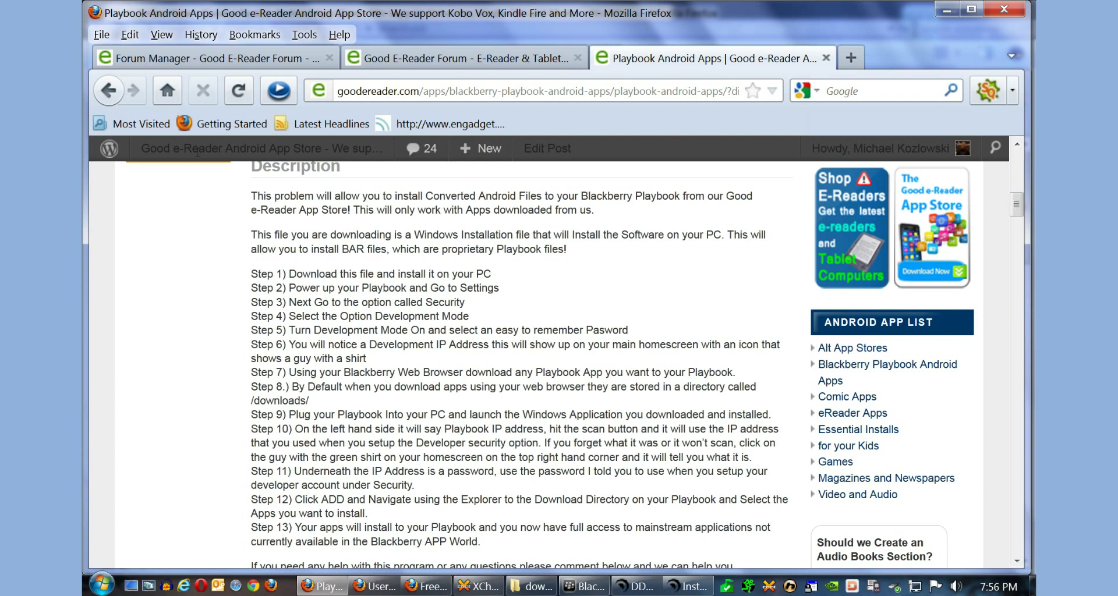
left_click_drag(290, 273, 415, 274)
left_click(327, 162)
scroll(362, 206, "up", 5)
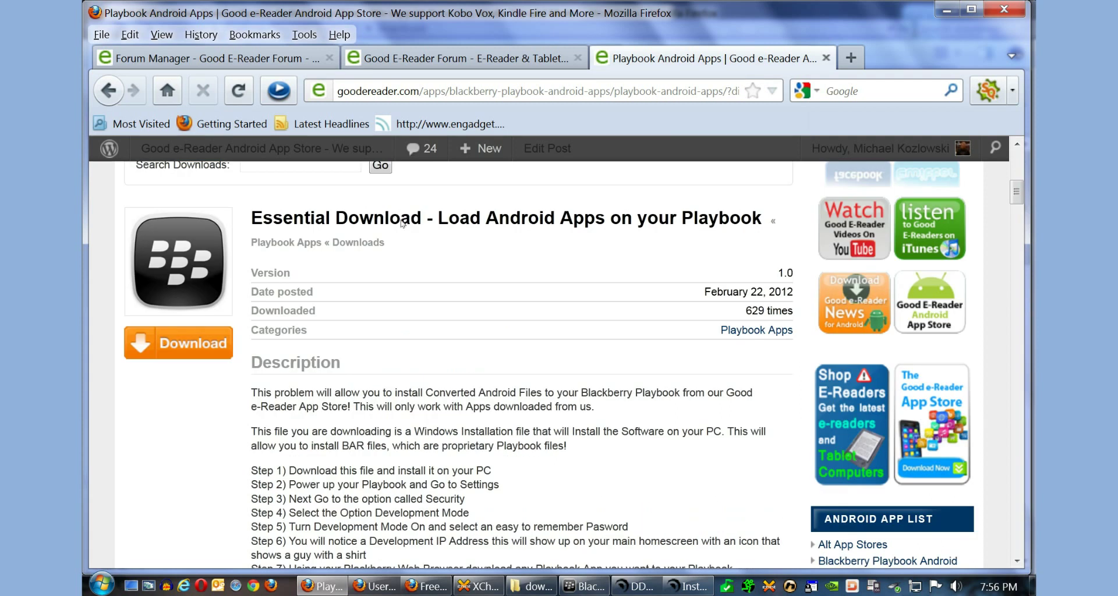
Check DDPB Installer and the PlayBook's downloads folder, then return to the Playbook Android Apps page in Firefox
key("alt+Tab")
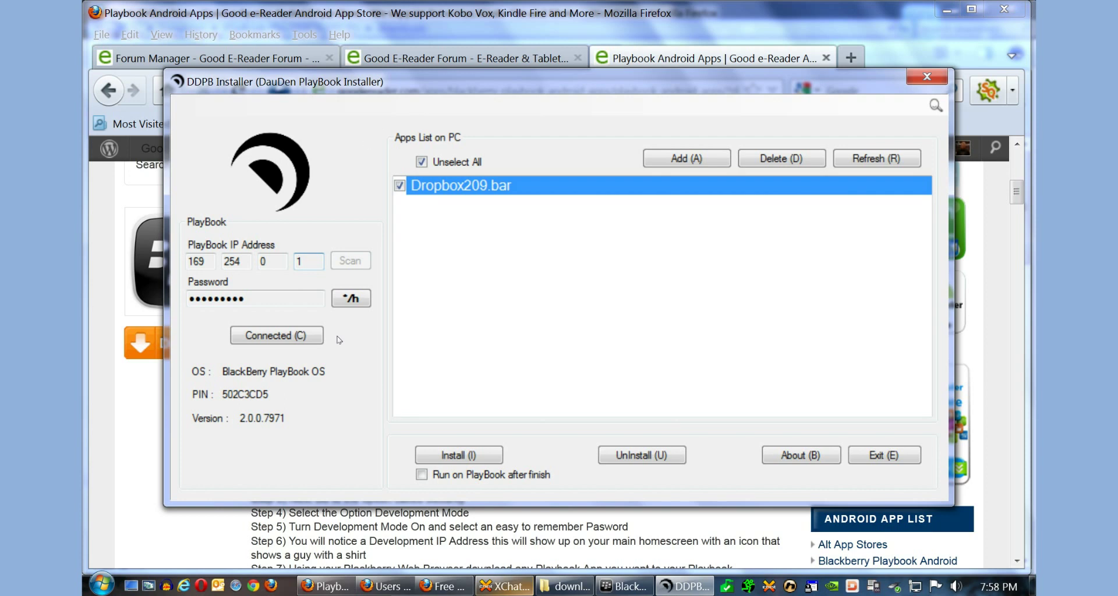
left_click(565, 586)
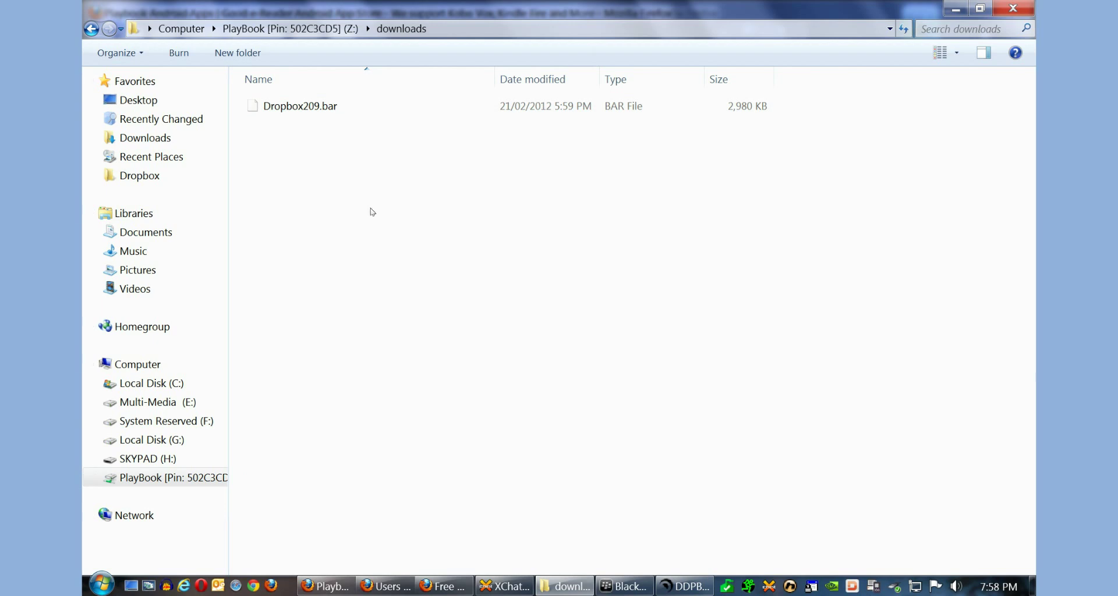
key("super+t")
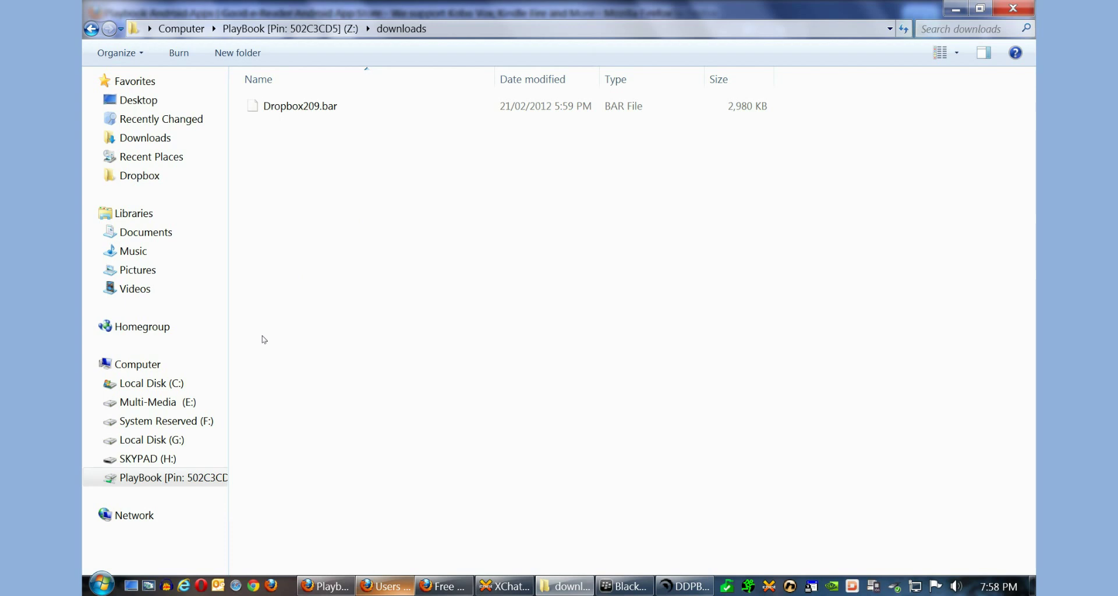
key("Return")
Review the Essential Download - Load Android Apps on your Playbook entry, including its title, description and installation steps
scroll(240, 197, "down", 5)
scroll(240, 196, "up", 8)
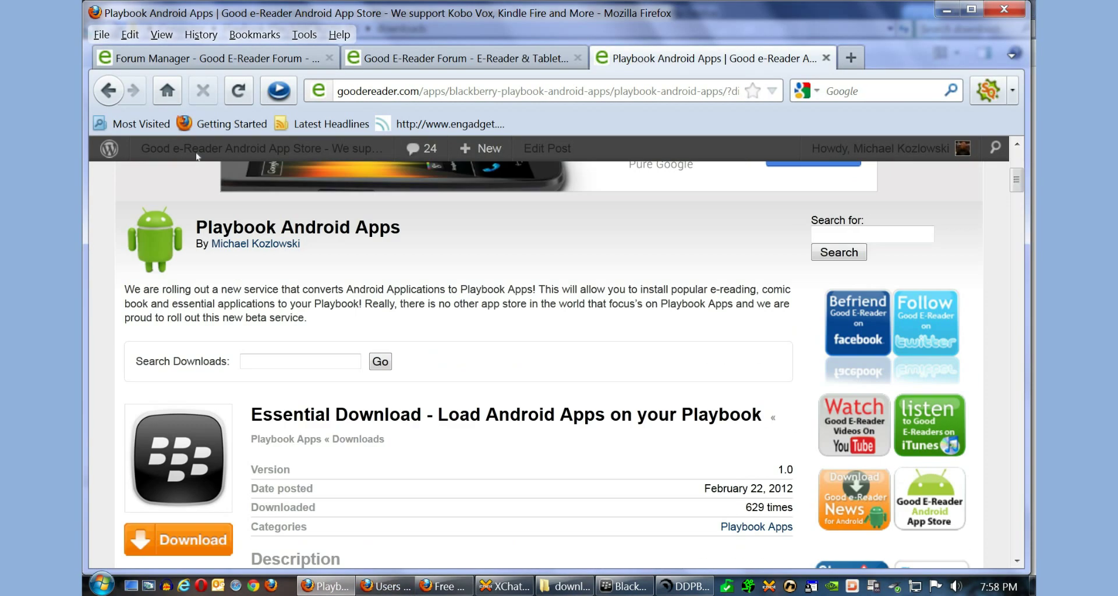
scroll(238, 196, "down", 3)
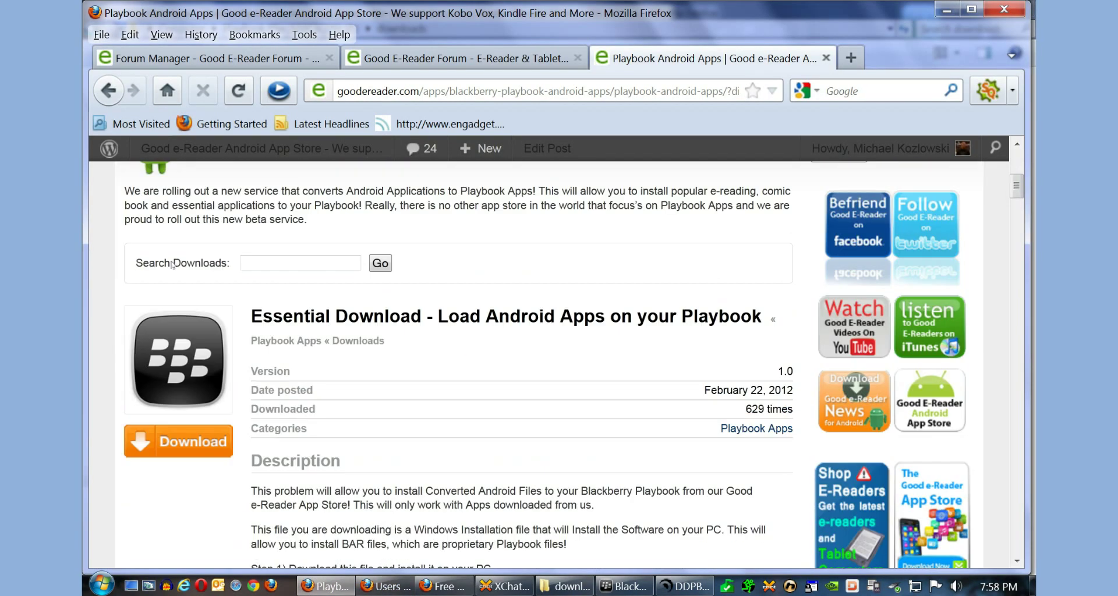
left_click_drag(179, 175, 462, 175)
scroll(296, 248, "down", 15)
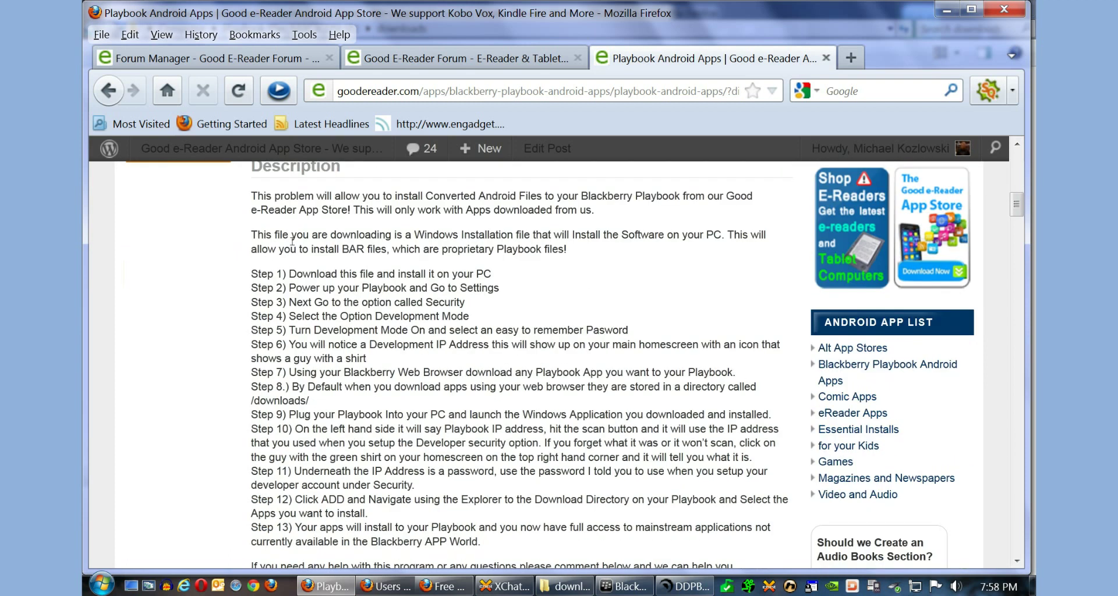
scroll(296, 248, "up", 15)
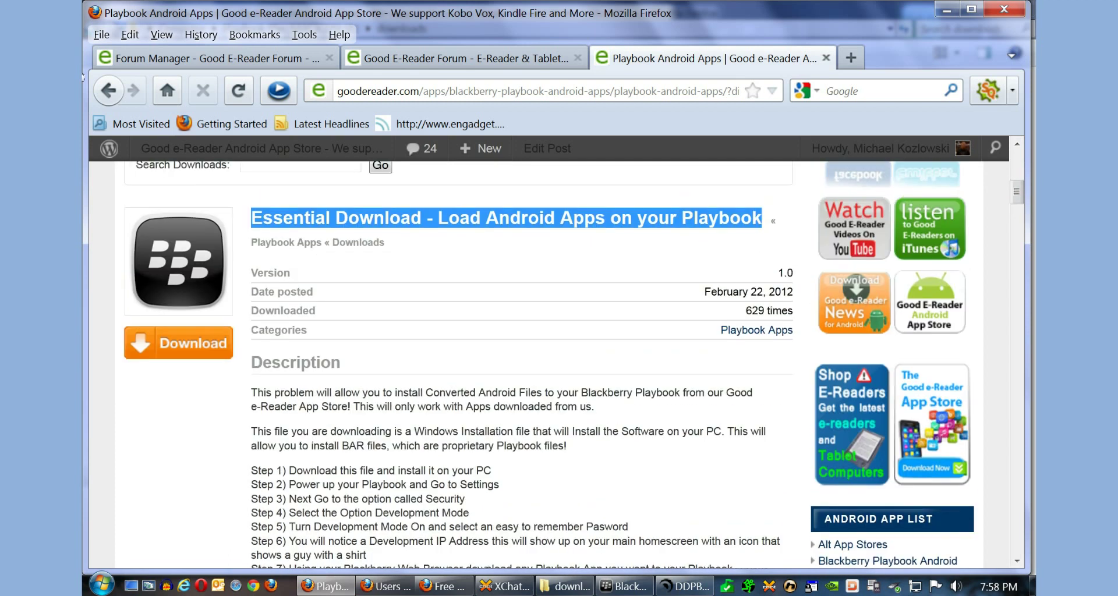
Go back to the Good e-Reader Android App Store home page and look through the popular Playbook app downloads
left_click(108, 91)
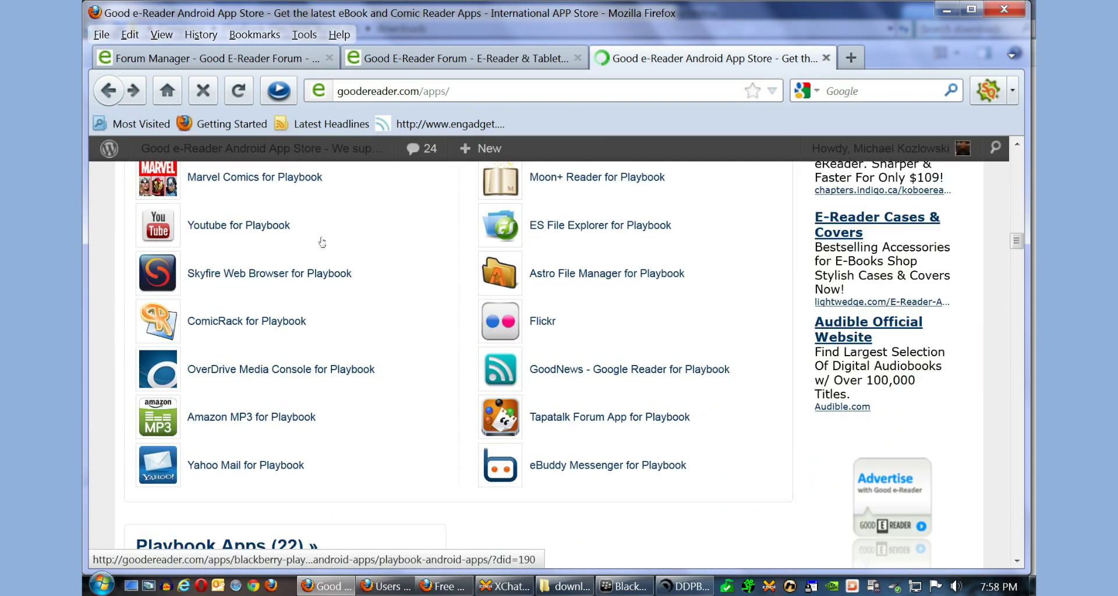
scroll(319, 236, "up", 8)
scroll(319, 235, "down", 5)
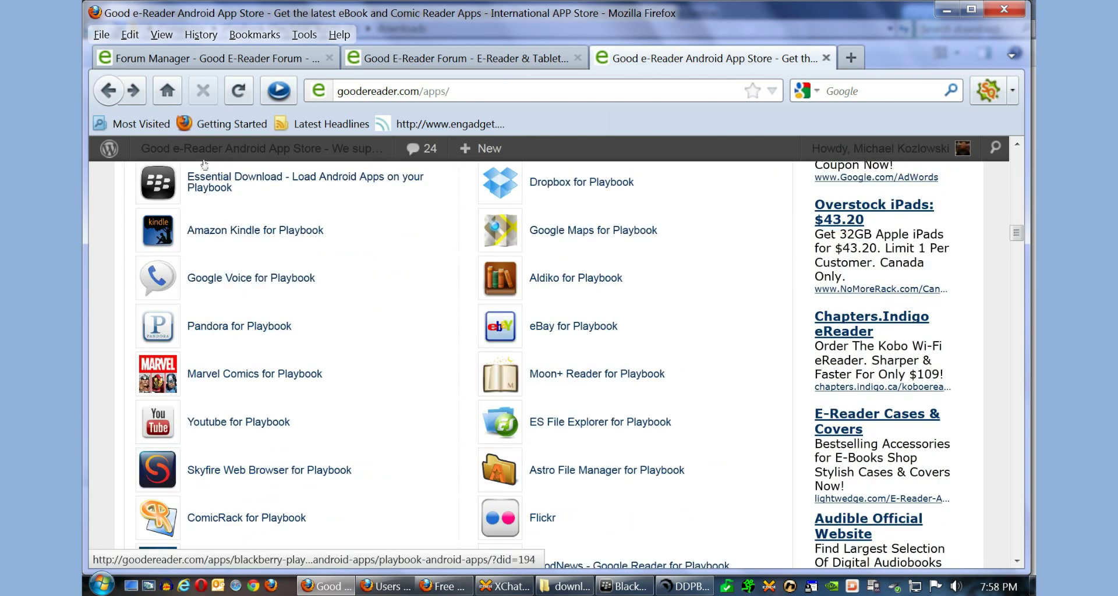
scroll(361, 221, "down", 3)
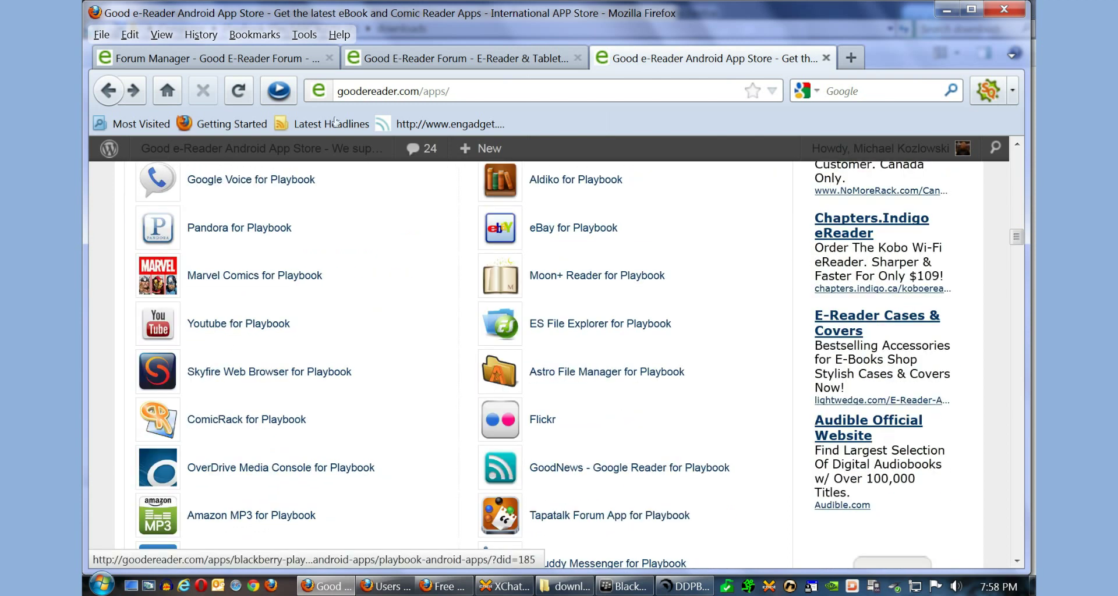
scroll(369, 239, "down", 3)
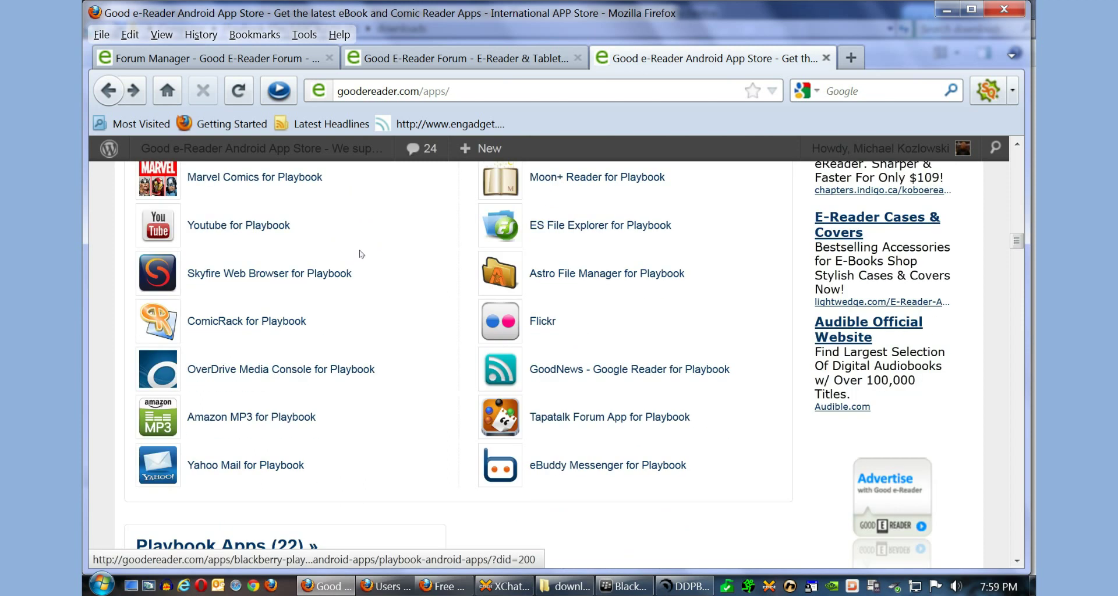
scroll(350, 263, "down", 4)
scroll(345, 264, "up", 7)
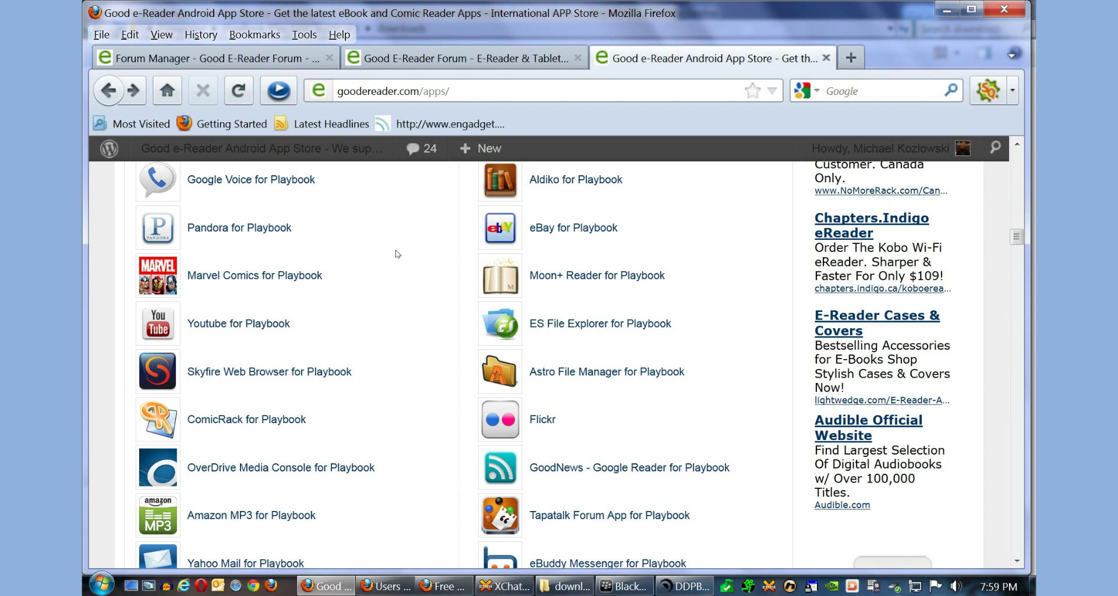
scroll(397, 253, "down", 3)
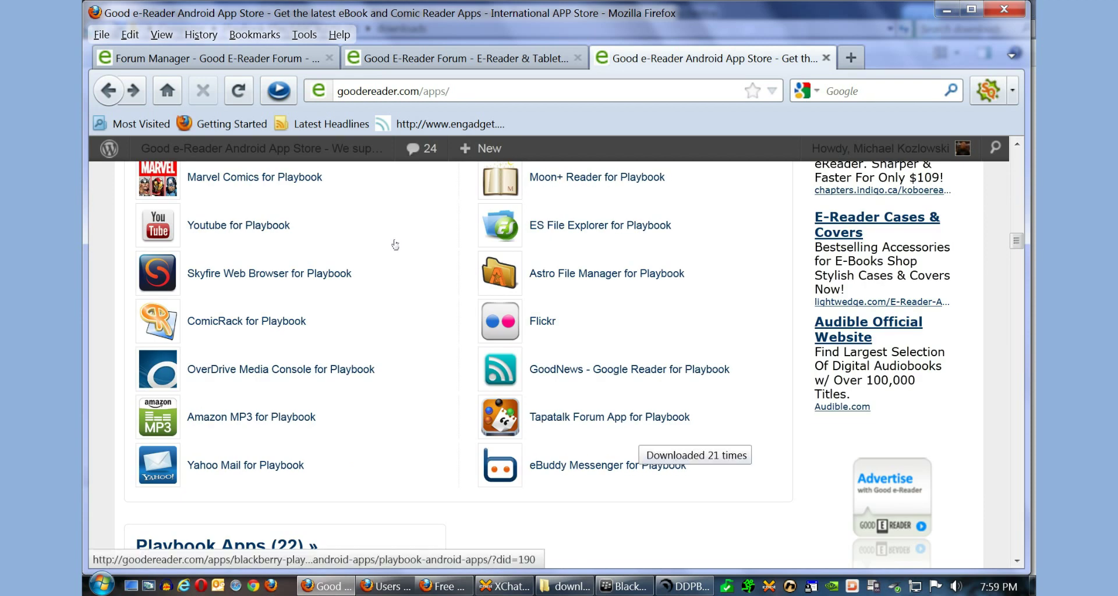
scroll(396, 245, "up", 3)
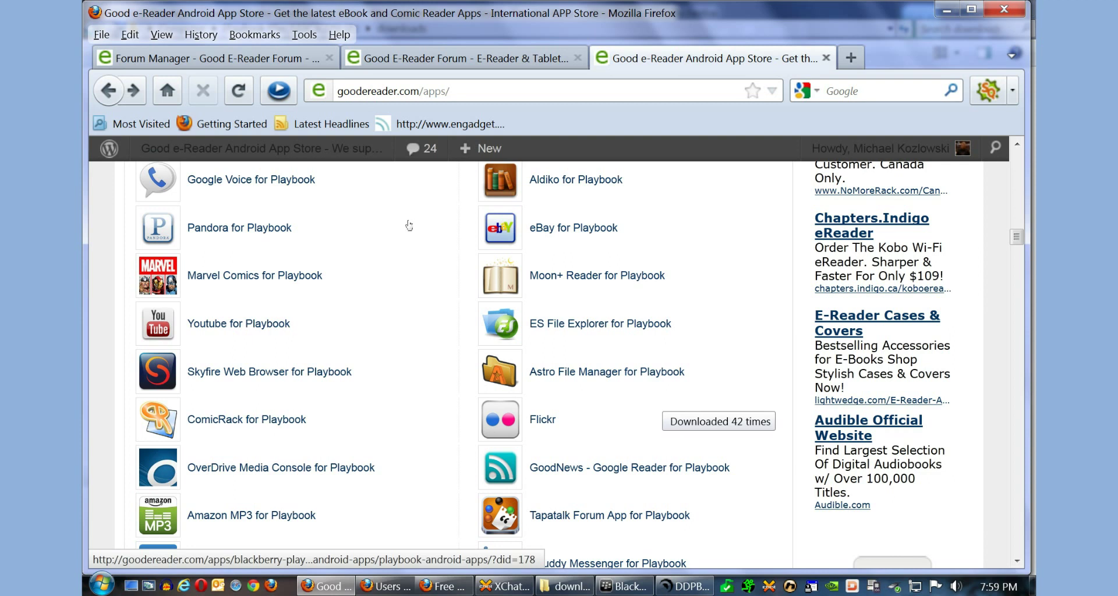
scroll(392, 268, "down", 7)
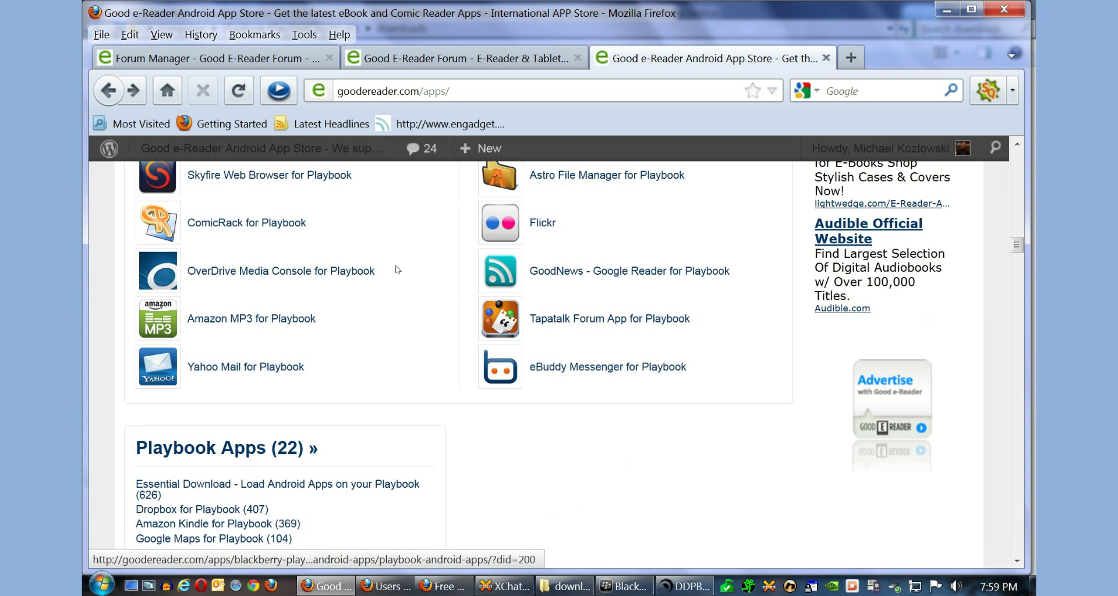
scroll(392, 268, "up", 7)
scroll(271, 177, "down", 15)
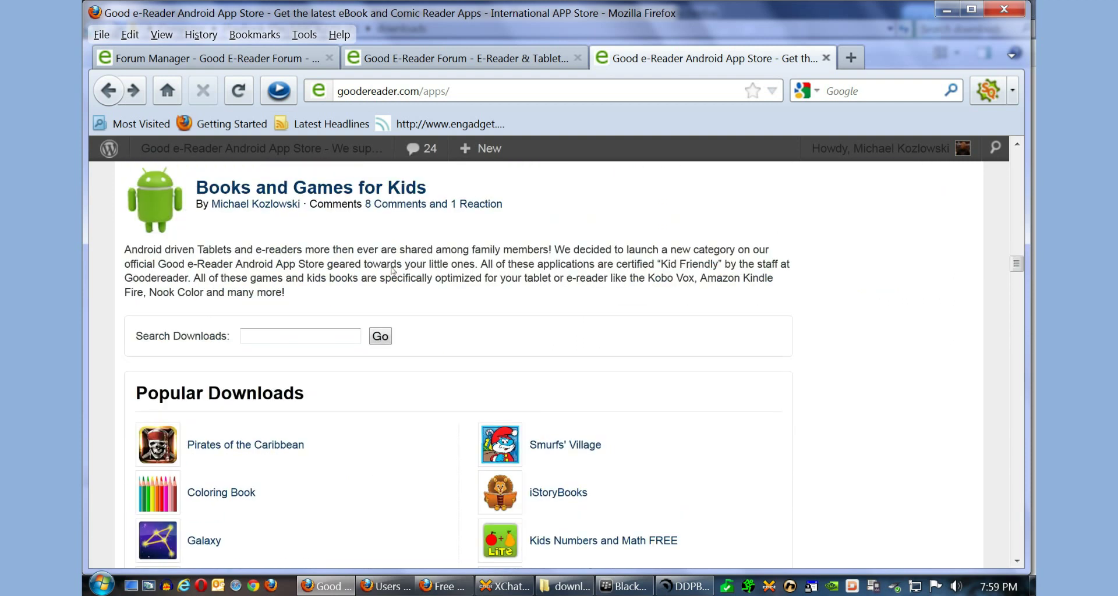
scroll(271, 177, "up", 9)
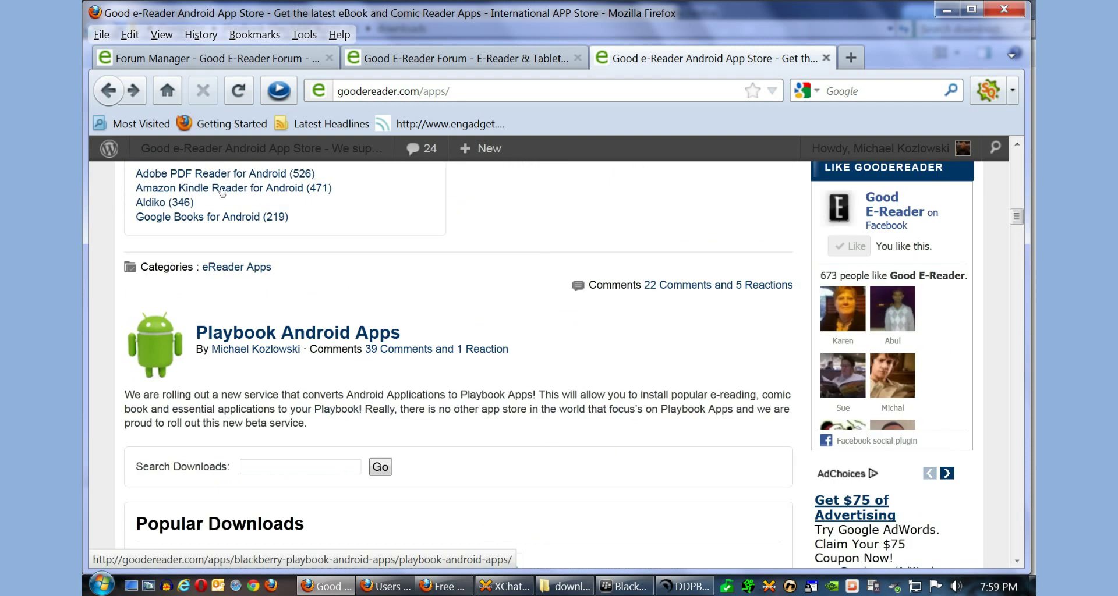
Open the Playbook Android Apps page from the store's home page and look through its app downloads down to the comments
left_click(223, 192)
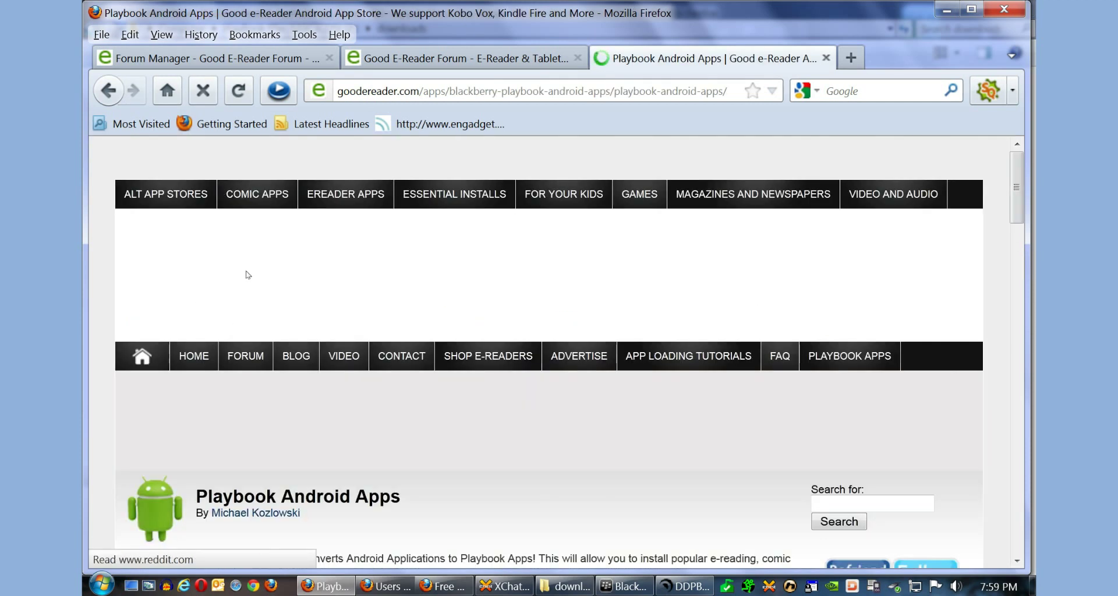
scroll(245, 276, "down", 5)
scroll(245, 276, "down", 7)
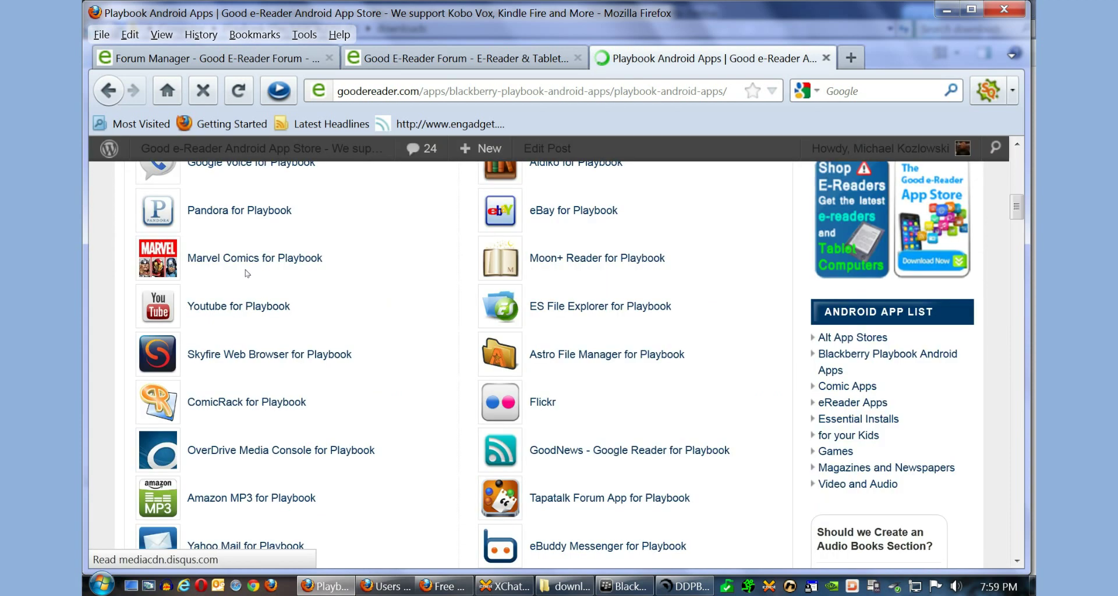
scroll(373, 257, "down", 15)
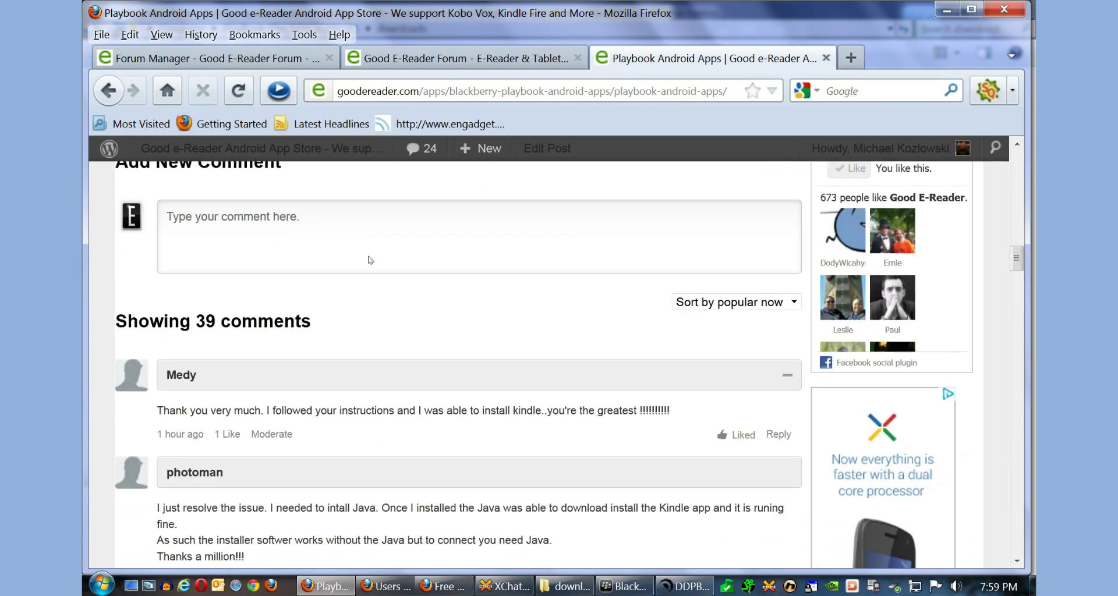
Read the visitor comments and Good E-Reader's replies on the Playbook Android Apps page, and return to the page heading
scroll(367, 260, "up", 5)
scroll(369, 256, "down", 10)
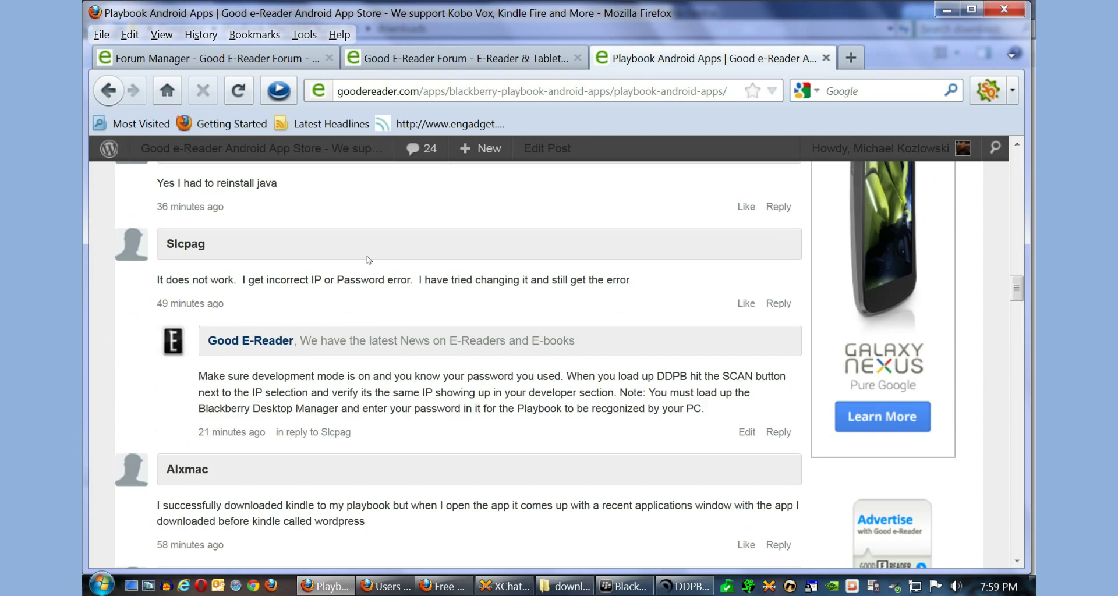
scroll(369, 260, "down", 12)
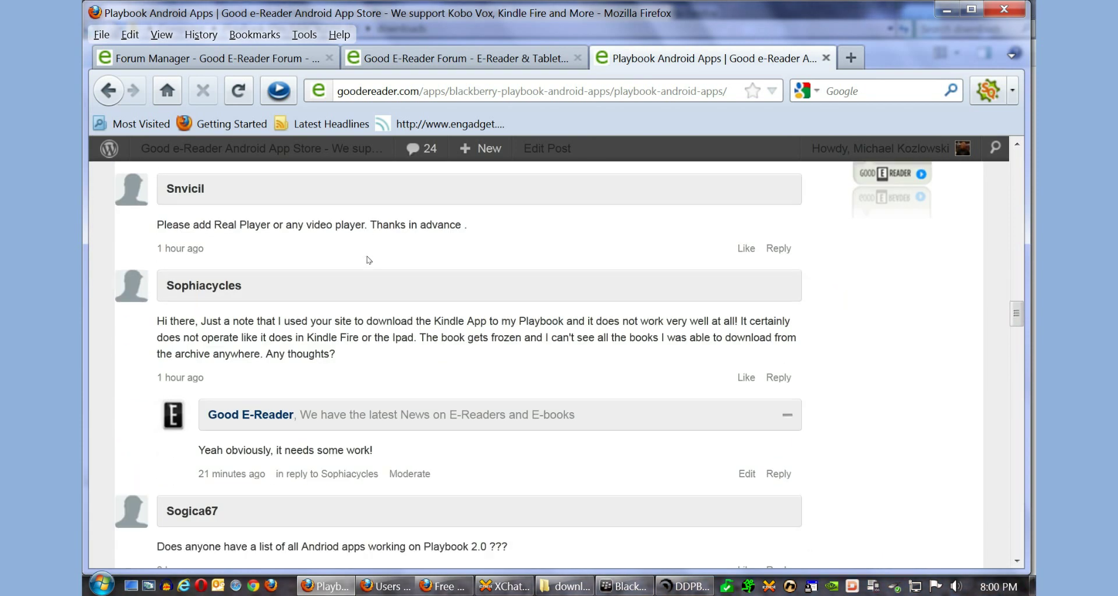
scroll(368, 259, "down", 3)
scroll(368, 259, "up", 14)
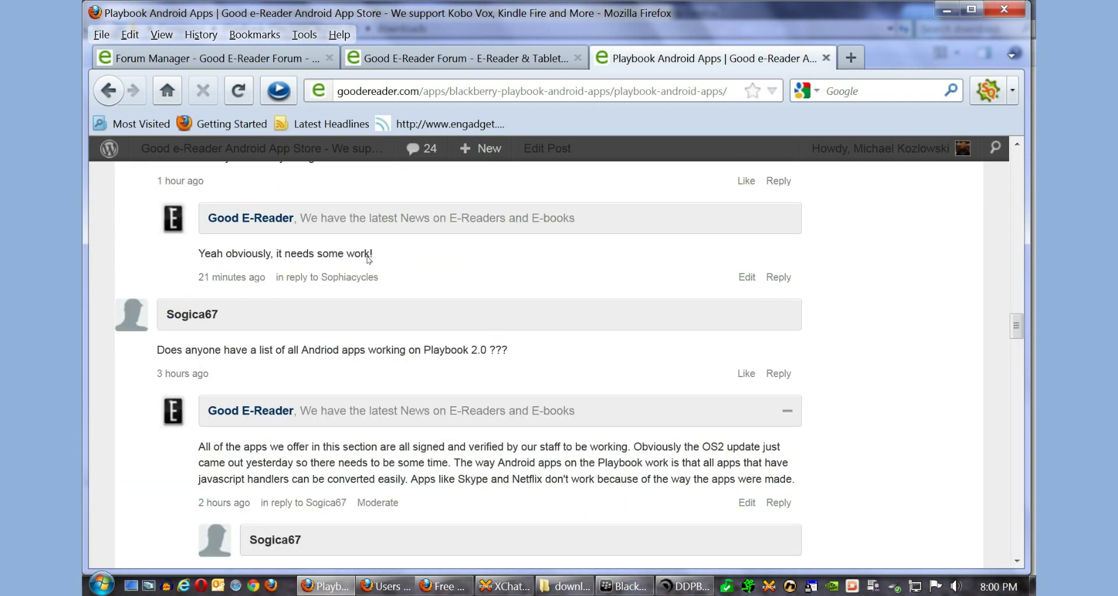
scroll(368, 260, "up", 20)
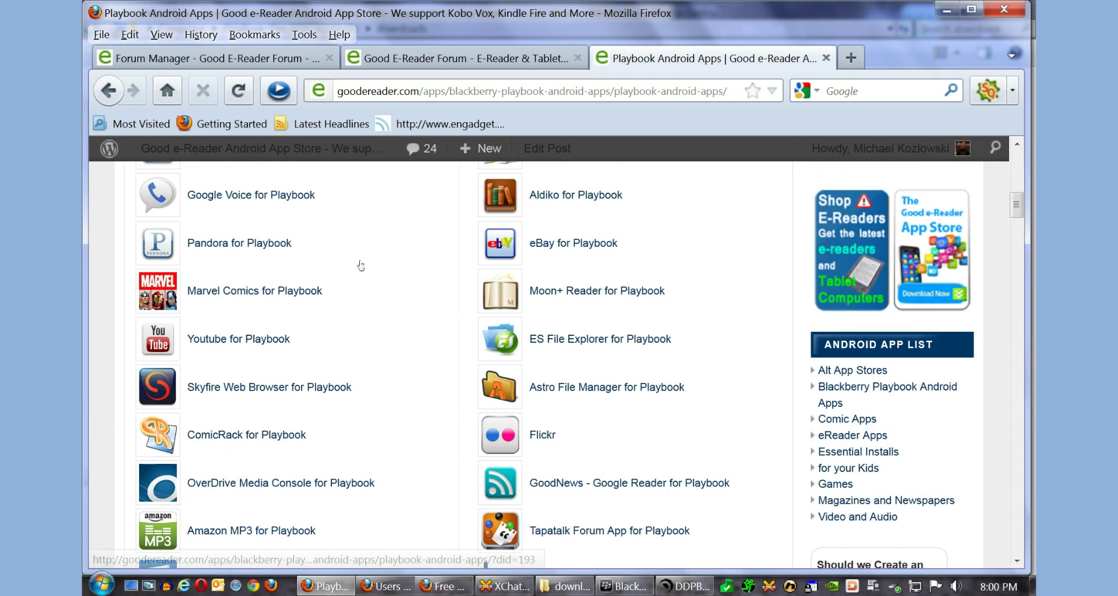
scroll(361, 265, "up", 4)
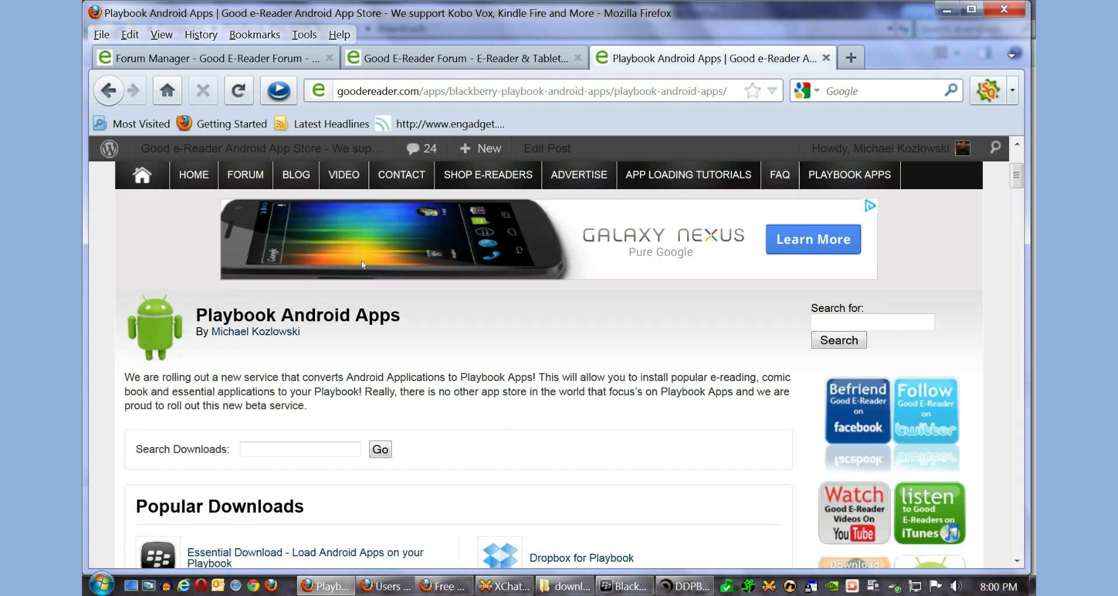